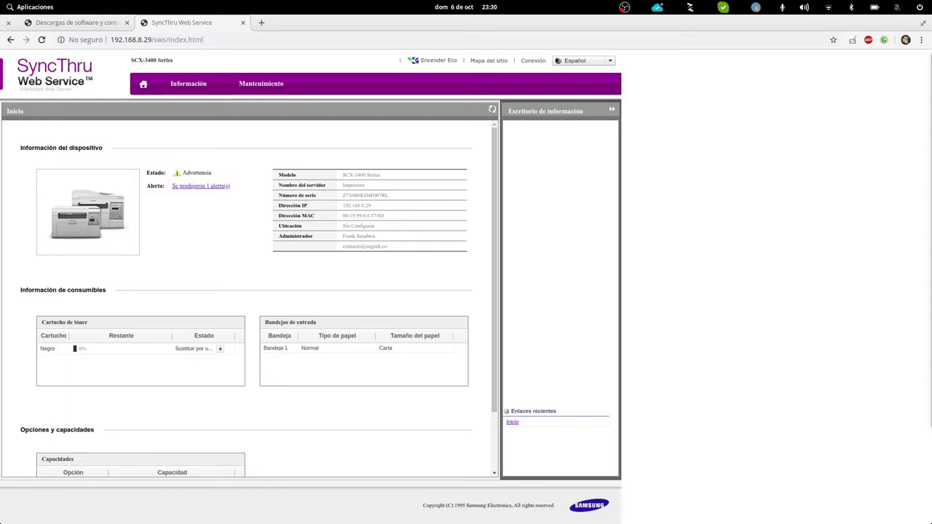
- Switch to the HP driver download page and dismiss the survey pop-up and the information notice
left_click(76, 23)
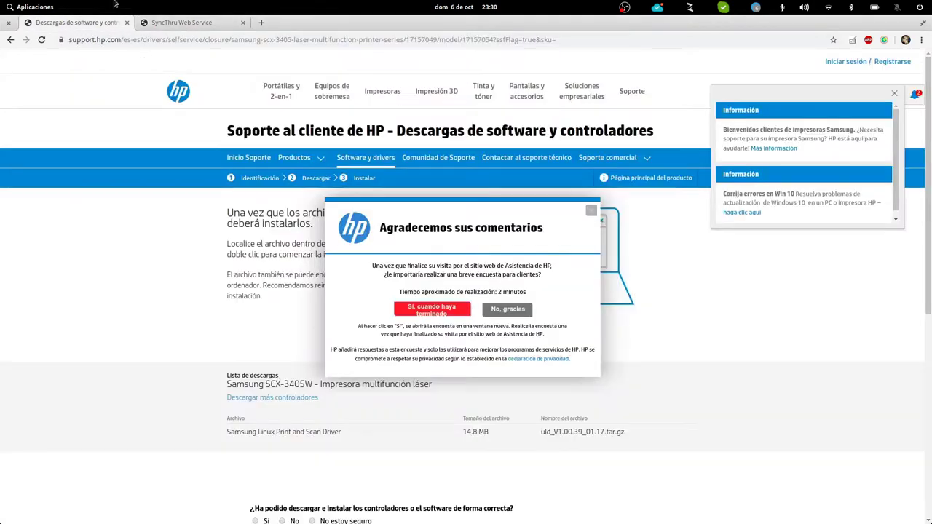
left_click(594, 211)
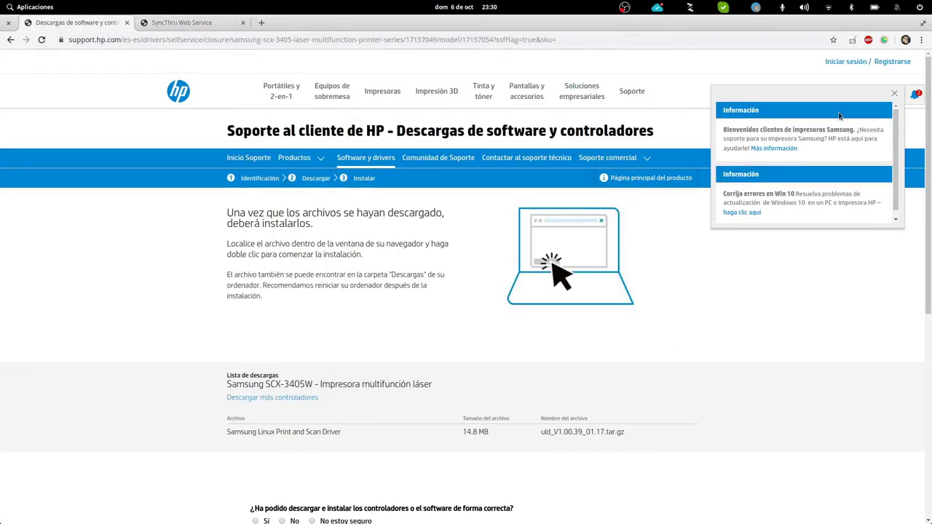
left_click(894, 93)
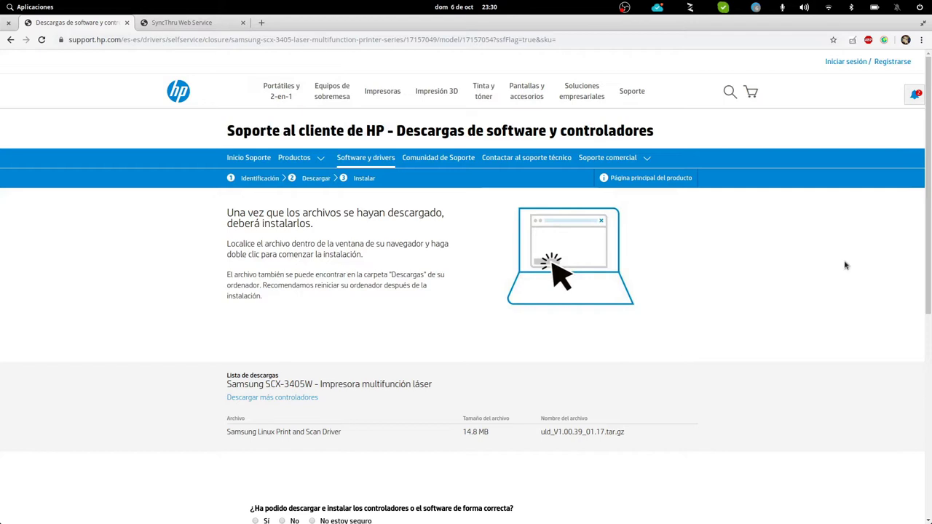
- Review the HP download page for the Samsung SCX-3405W and its listed Linux Print and Scan Driver file
left_click_drag(226, 386, 315, 386)
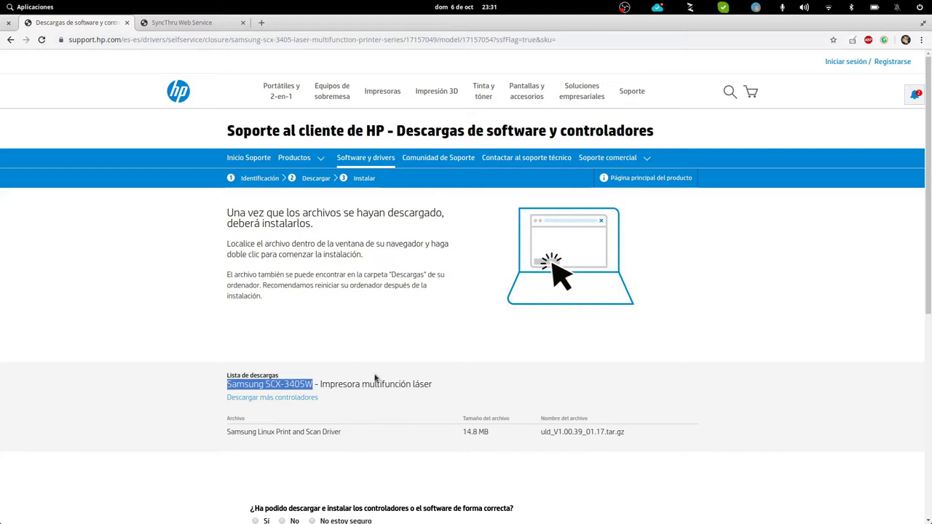
left_click_drag(321, 144, 651, 151)
left_click(770, 276)
scroll(691, 298, "down", 3)
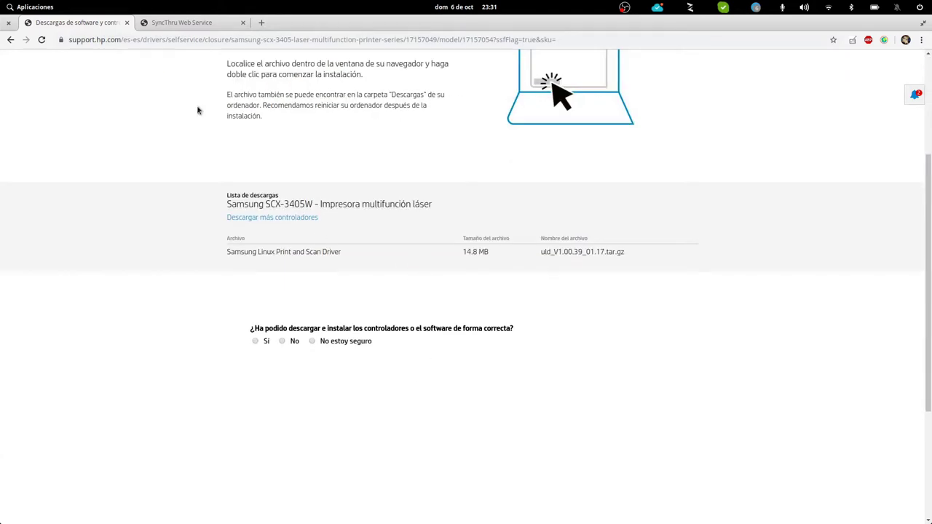
scroll(467, 221, "up", 3)
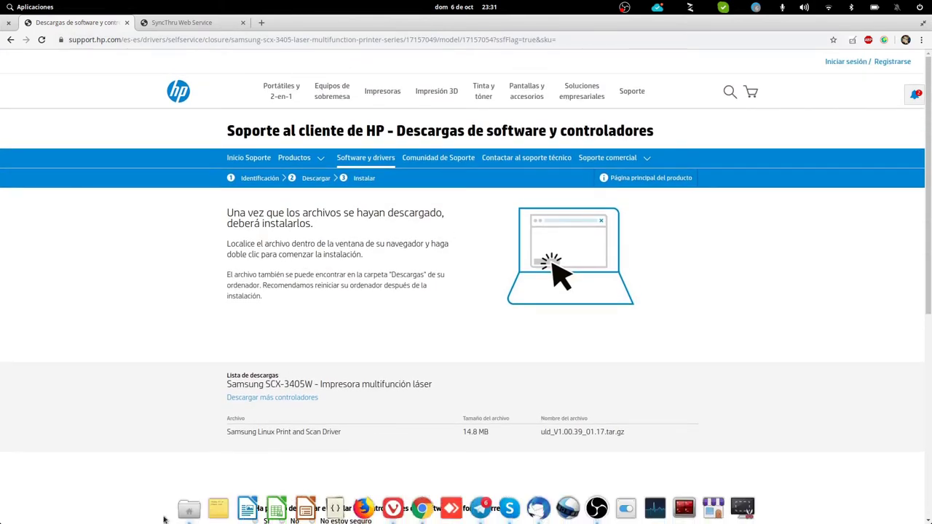
- Switch to the file manager and open the uld folder inside Descargas
left_click(189, 510)
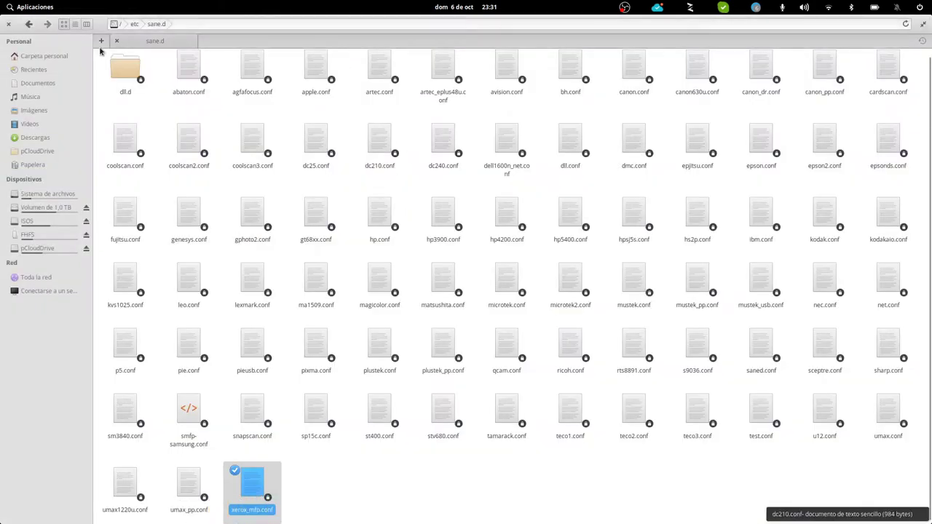
left_click(63, 56)
left_click(40, 137)
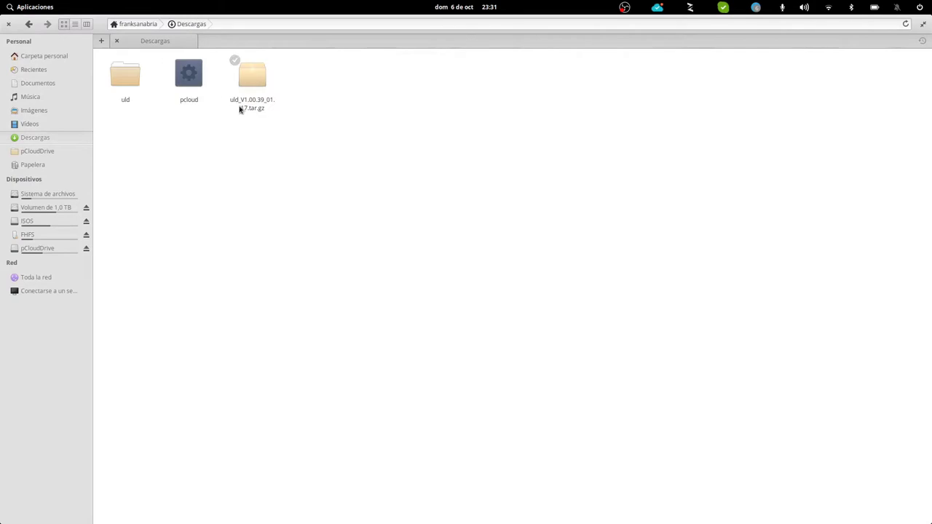
left_click(124, 80)
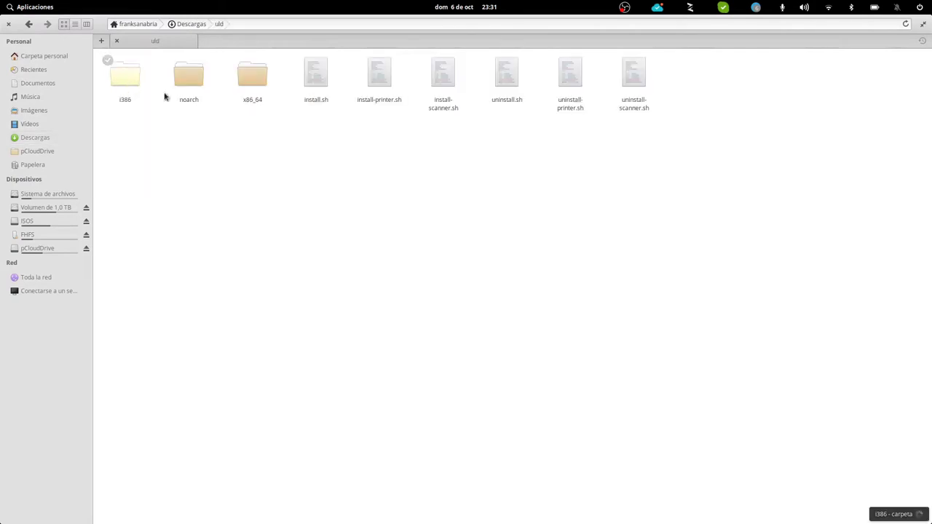
- Open the printer section of the system settings and enable the Samsung SCX-3400 Series printer
mouse_move(510, 522)
left_click(626, 510)
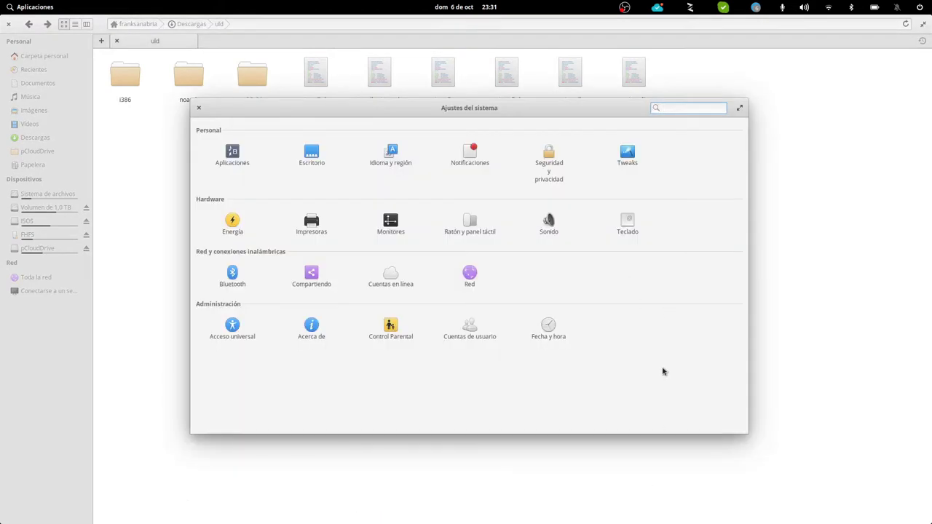
left_click(318, 235)
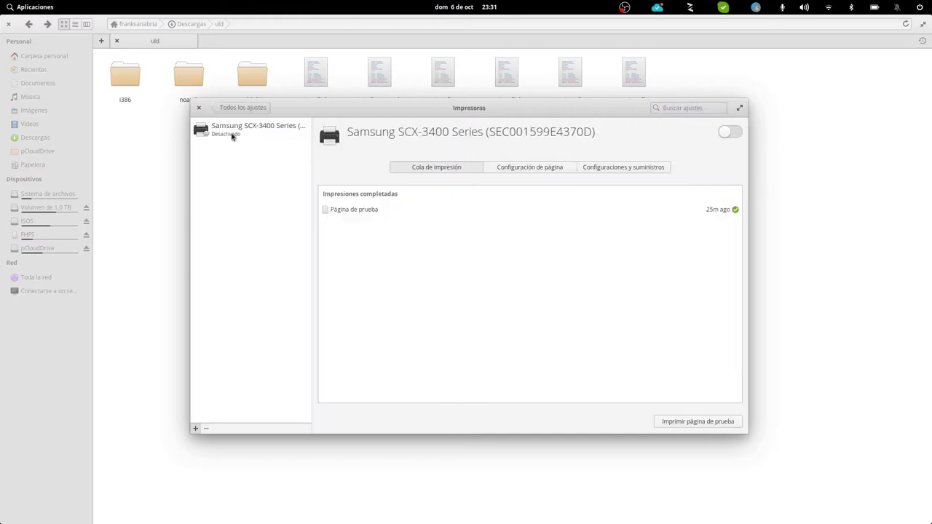
left_click(529, 211)
left_click(723, 136)
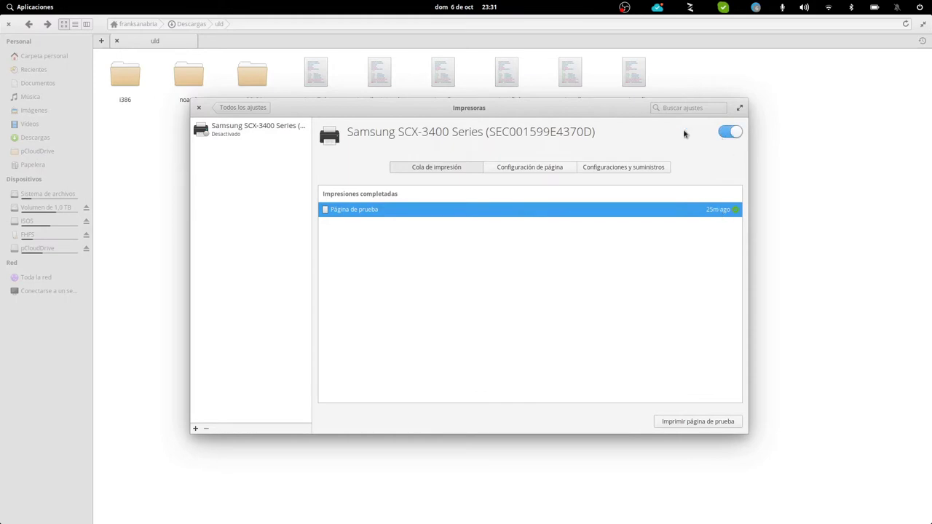
triple_click(565, 131)
left_click(387, 133)
left_click_drag(356, 132, 590, 137)
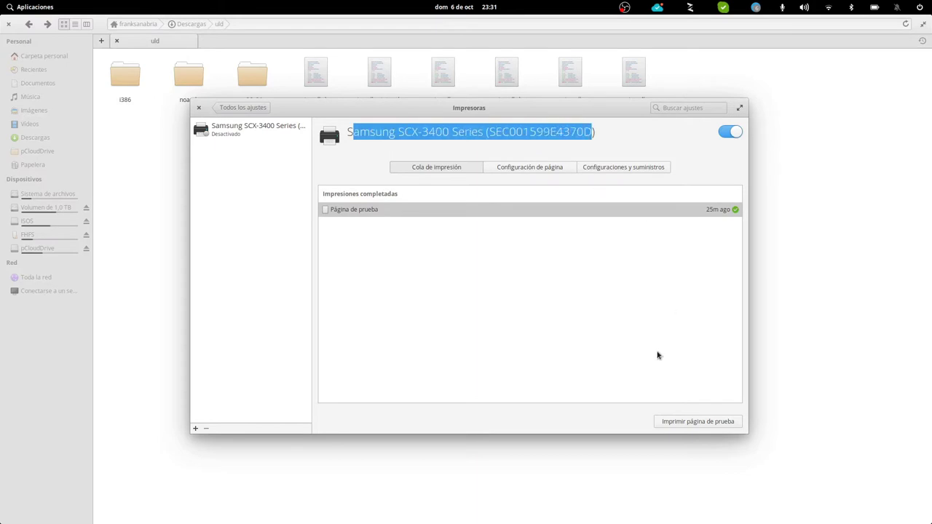
- Remove the Samsung SCX-3400 Series printer from the printer list and confirm the deletion
left_click(261, 136)
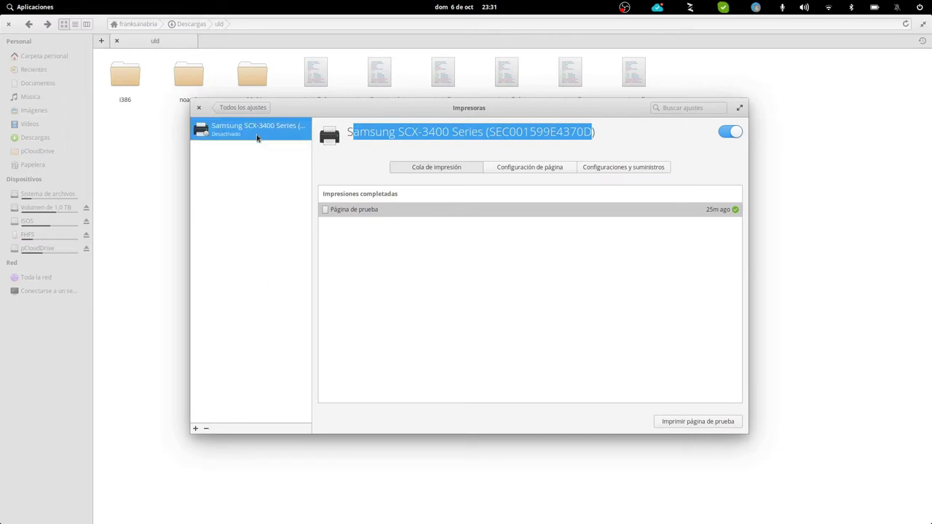
left_click(206, 429)
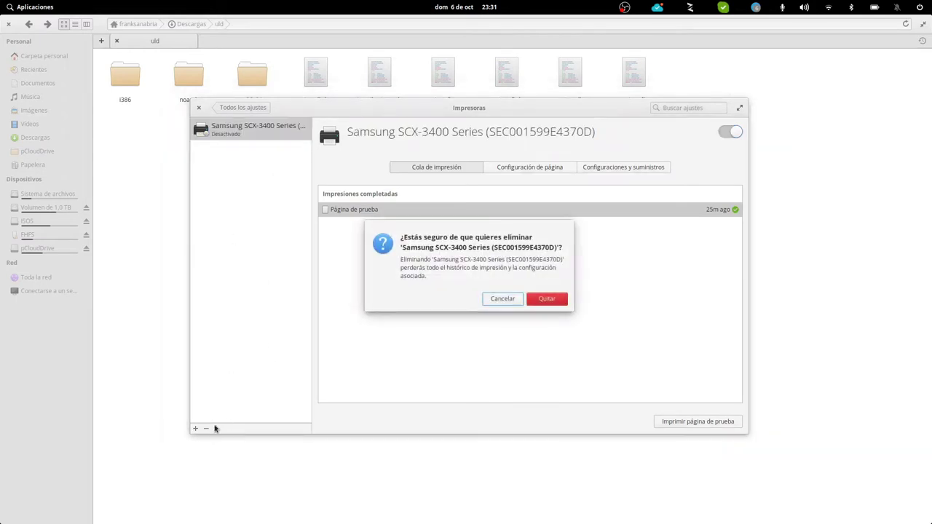
left_click(530, 300)
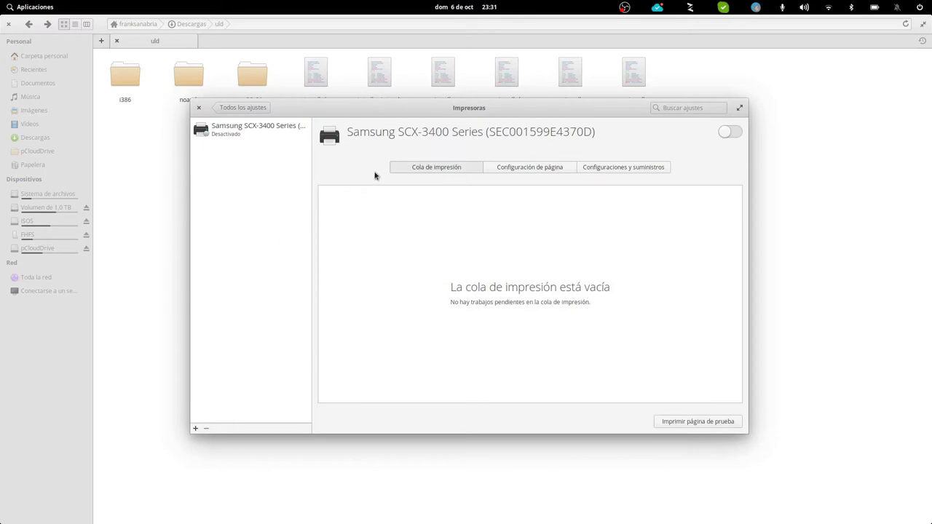
- Enable the relisted Samsung SCX-3400 Series printer and close the system settings
left_click(730, 133)
left_click_drag(480, 113, 522, 224)
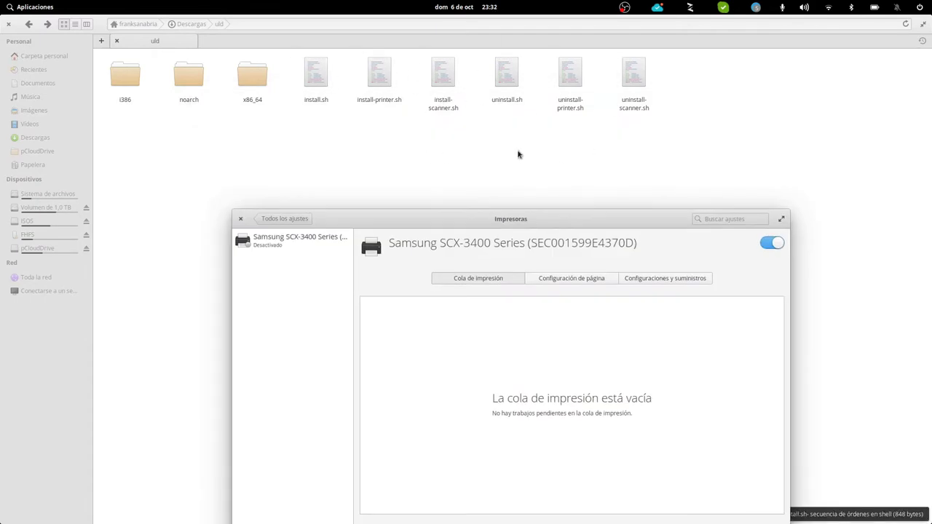
left_click_drag(529, 218, 473, 142)
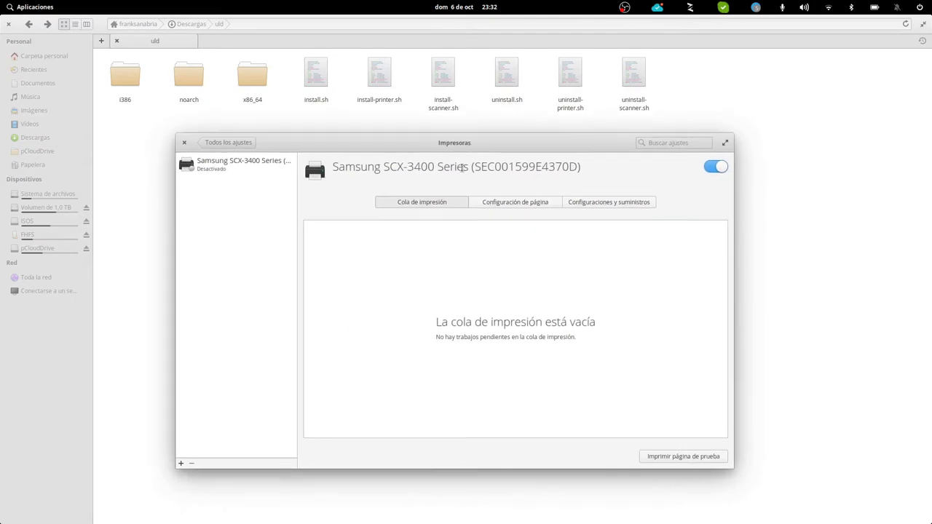
left_click(185, 143)
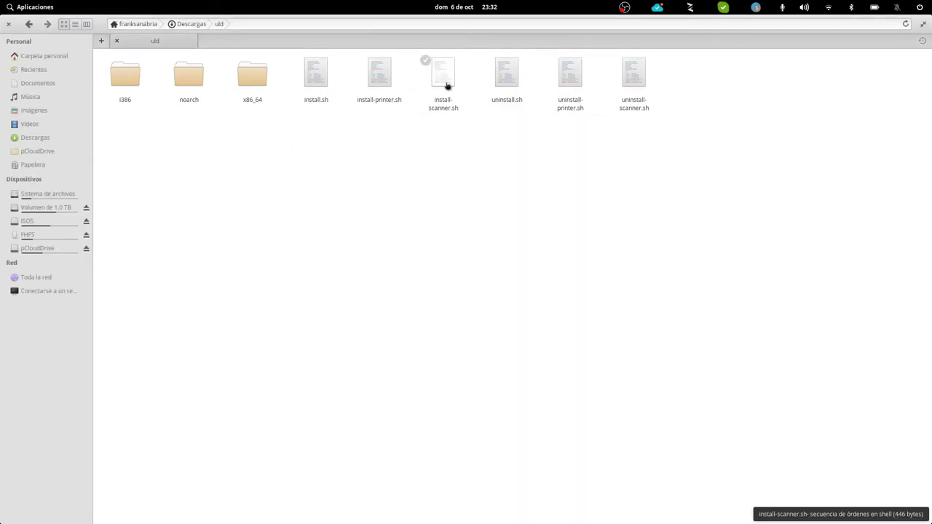
- Open a Terminal window from the system tools applications
right_click(383, 170)
left_click(262, 219)
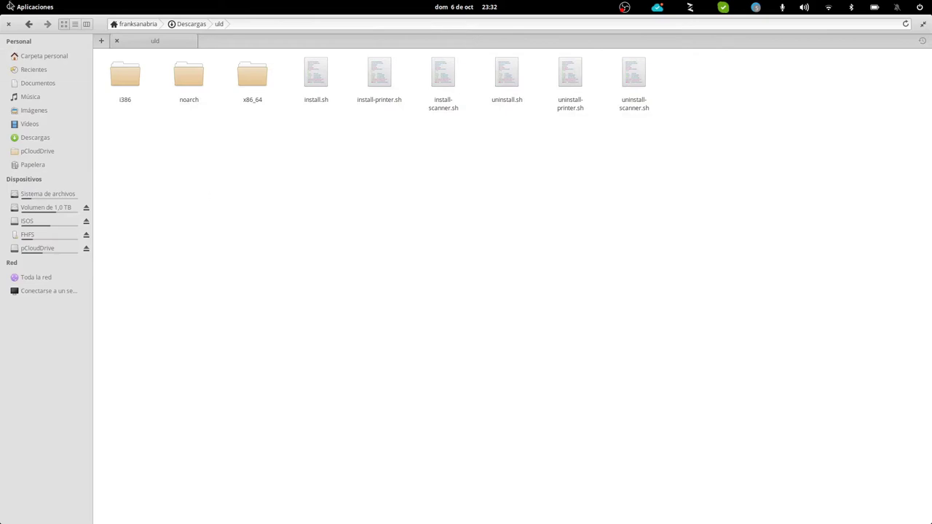
left_click(24, 7)
left_click(46, 104)
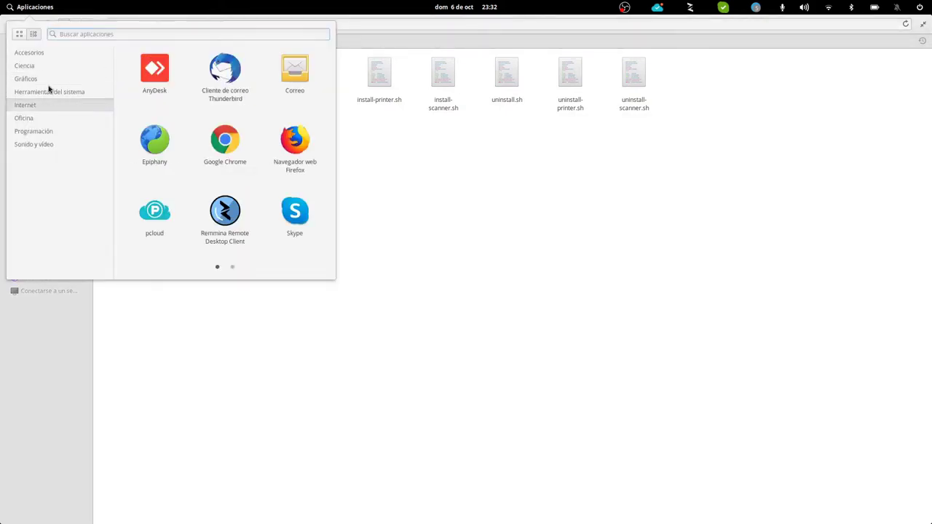
left_click(49, 91)
left_click(290, 226)
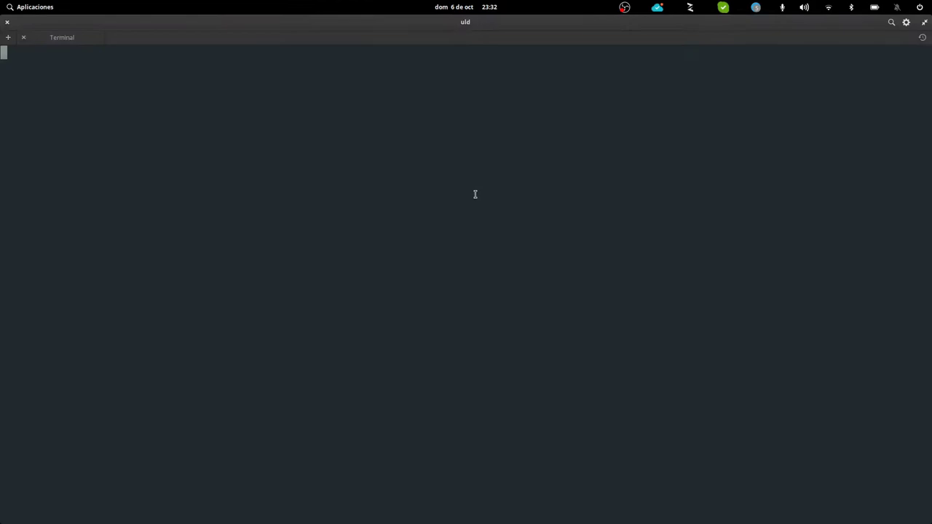
left_click_drag(299, 52, 192, 56)
left_click(260, 113)
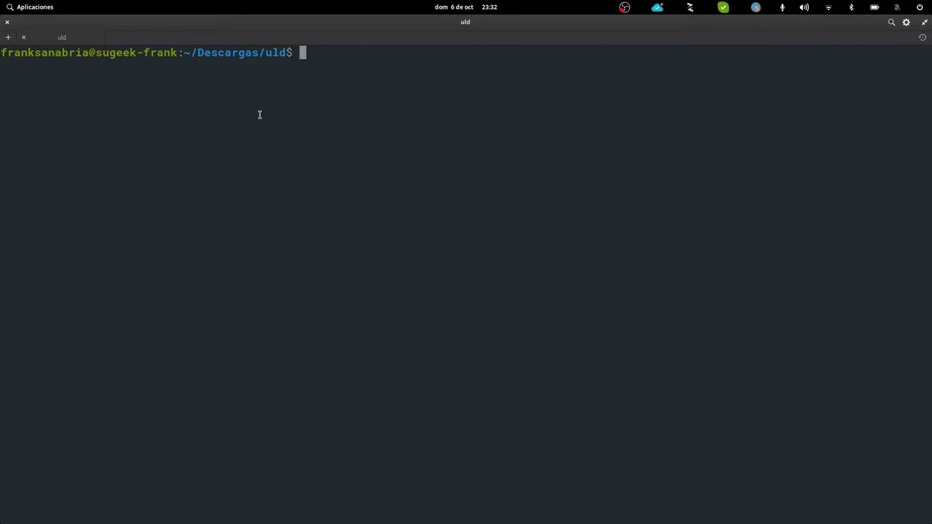
- Go to the home directory with cd and clear the terminal screen
type("cd")
key("Return")
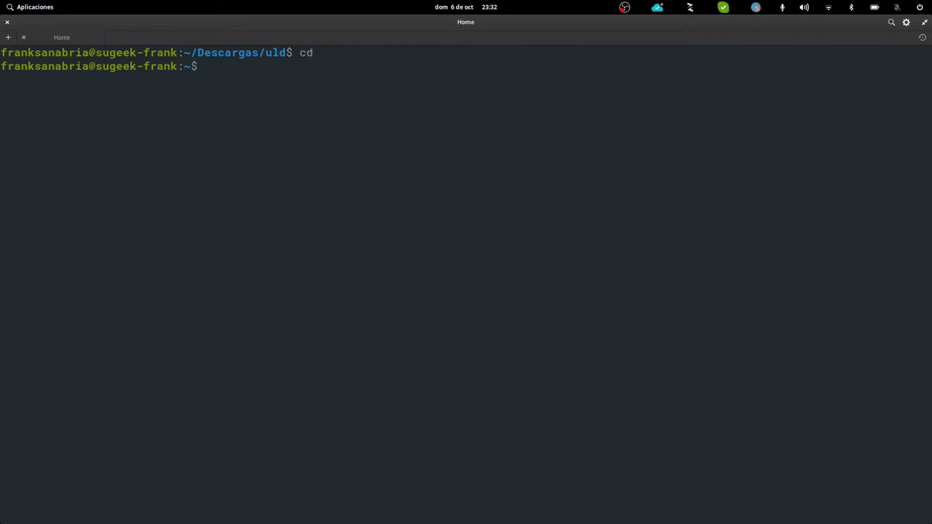
key("ctrl+l")
left_click_drag(191, 53, 96, 53)
left_click(214, 53)
- Change into the Descargas directory and from there into its uld folder
type("cd ")
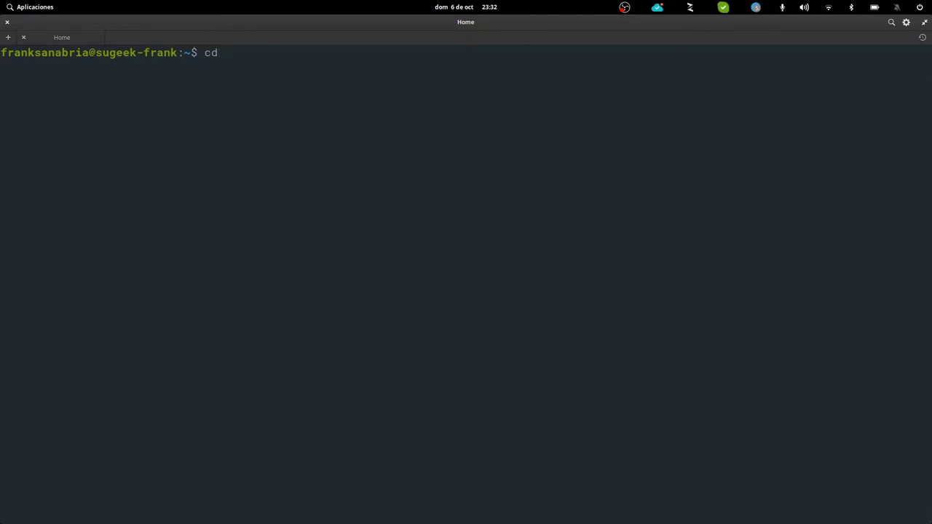
type("Descarga")
key("Tab")
key("Return")
type("cd uld")
key("Return")
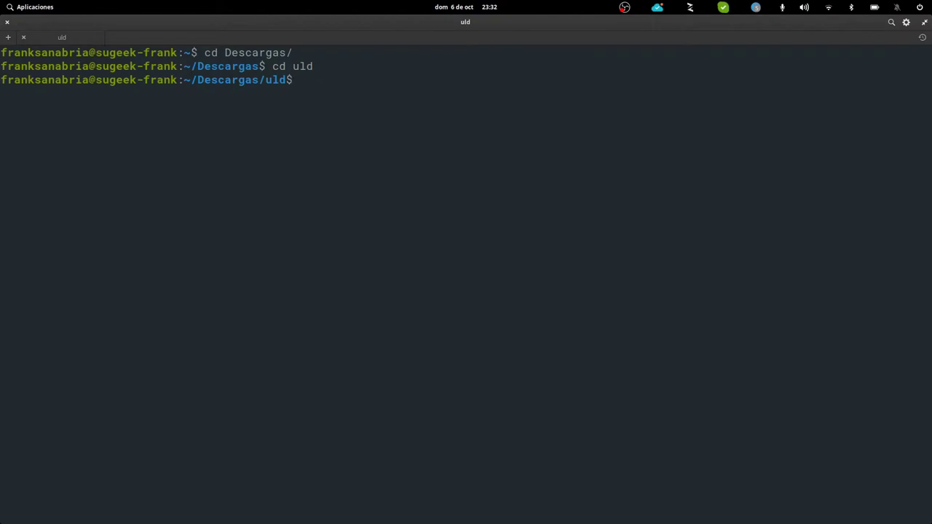
- Check the context options of uld_V1.00.39_01.17.tar.gz in the file manager, reopen the uld folder and return to the terminal
key("alt+Tab")
left_click(189, 27)
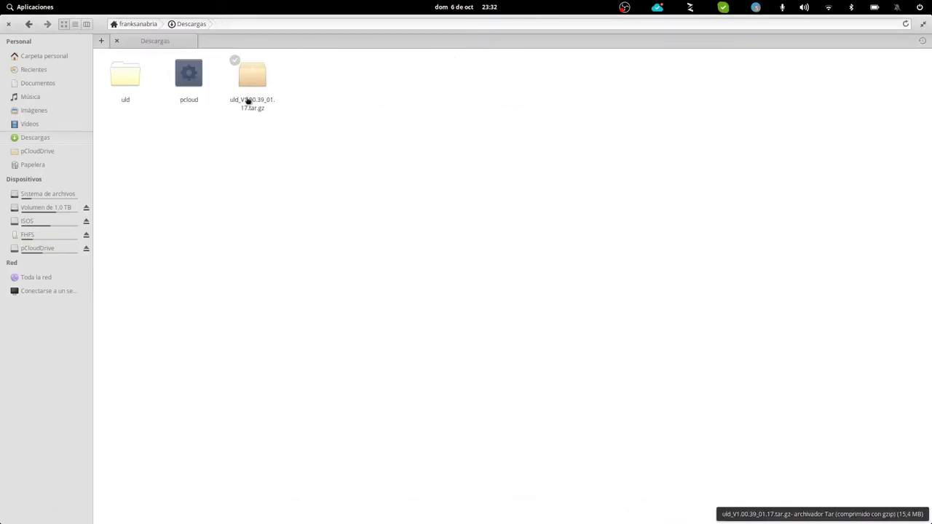
right_click(246, 99)
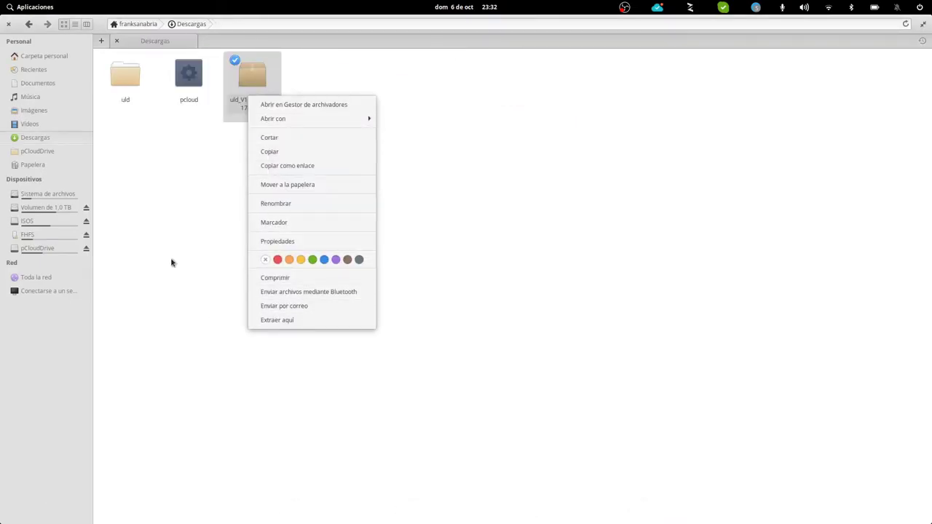
left_click(123, 91)
double_click(122, 88)
key("alt+Tab")
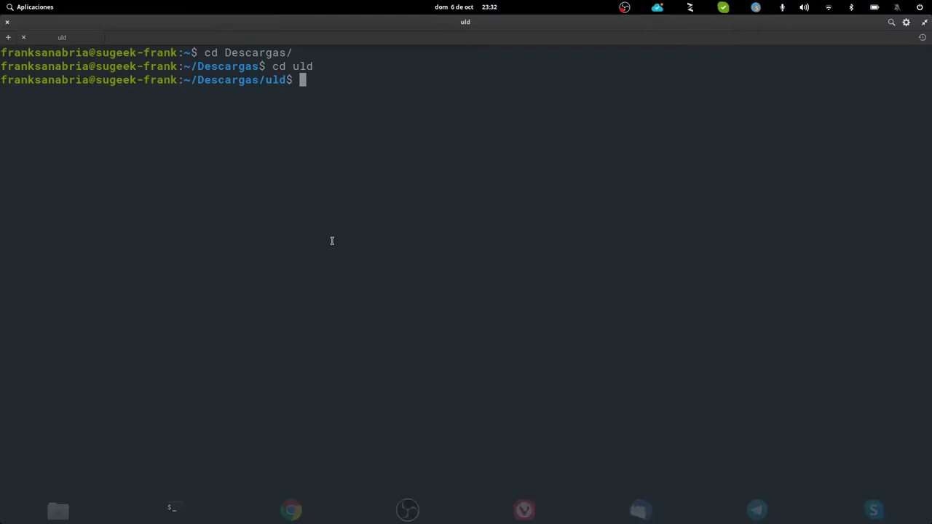
- Try to run the ./install.sh script from the uld folder without sudo
type("./instal")
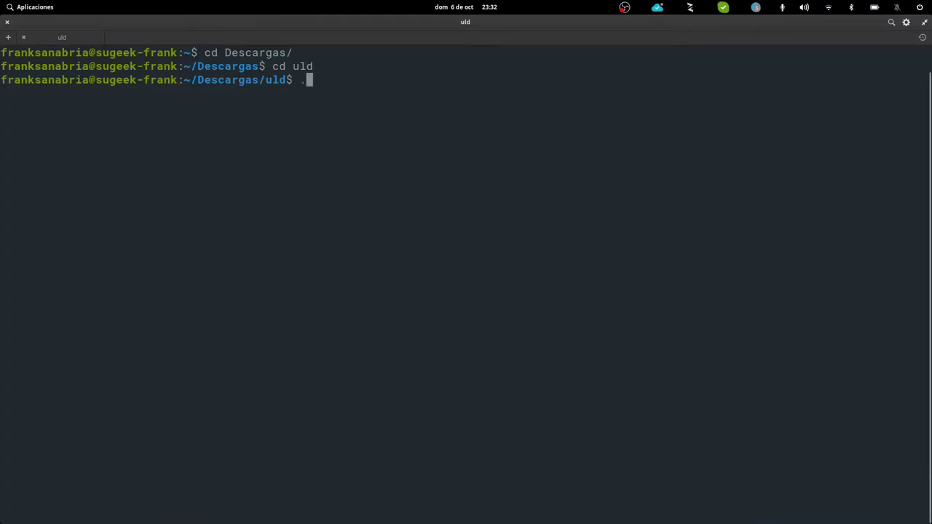
type("l.sh")
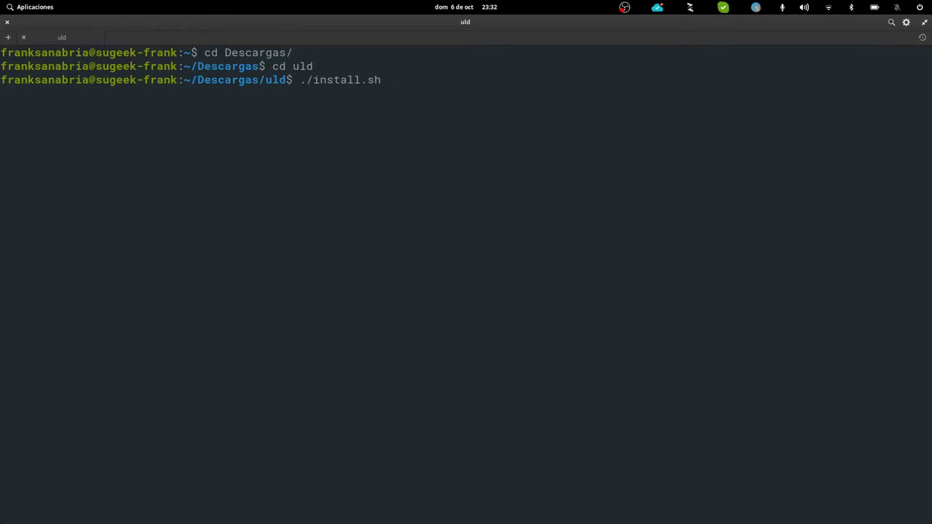
key("Return")
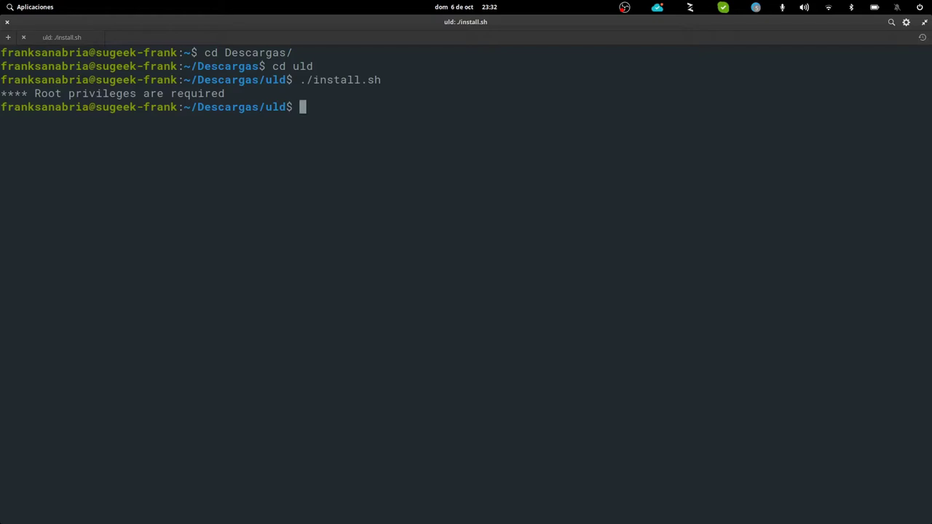
- Run sudo ./install.sh and enter the account password to start the driver installer
key("Up")
key("Home")
type("sudo")
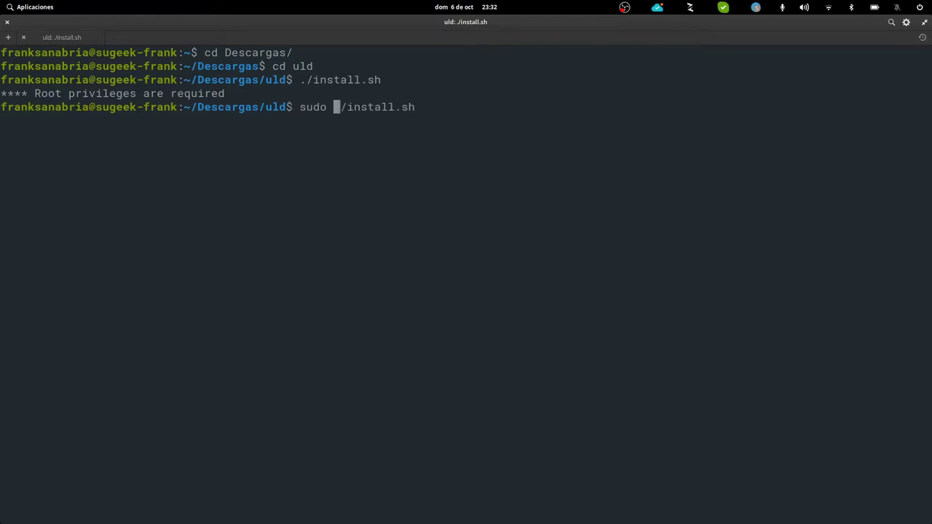
key("Return")
type("*********")
key("Return")
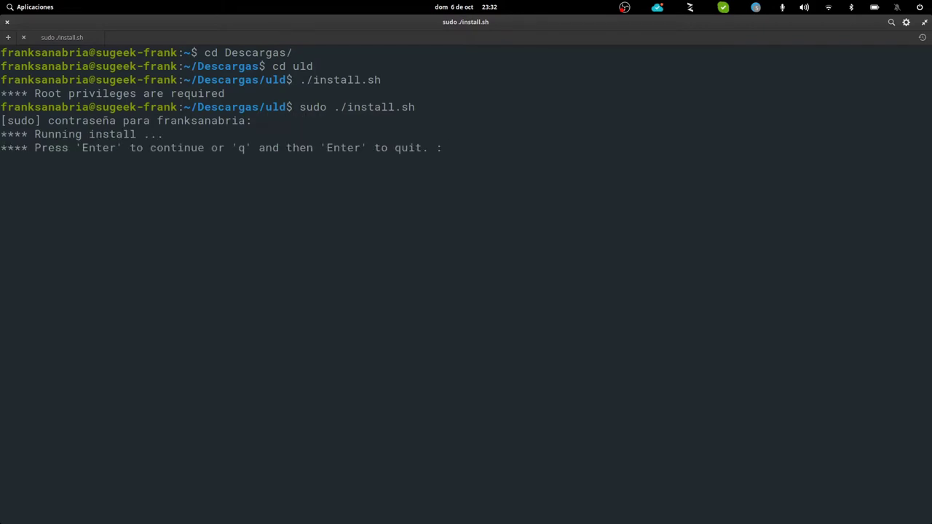
- Continue the driver installer, page through the Samsung licence agreement and accept it with y
key("Return")
key("space")
key("space")
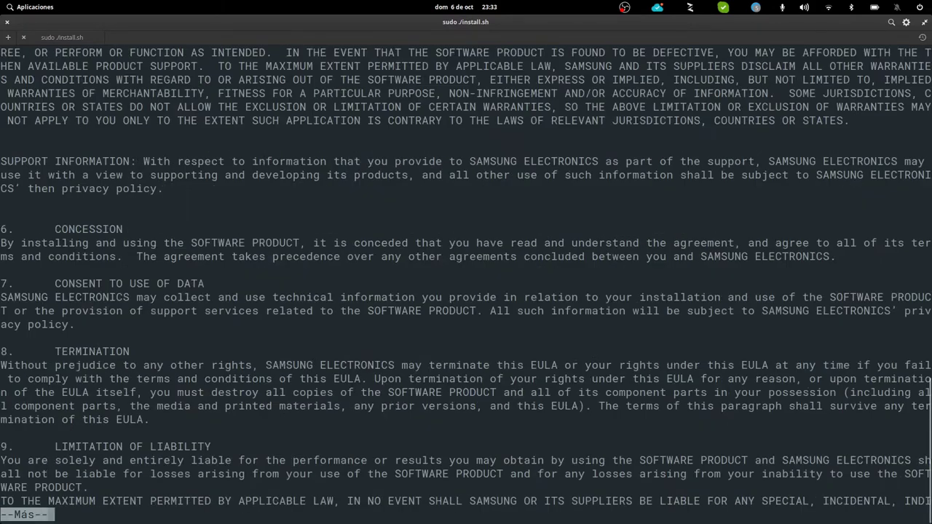
type("y")
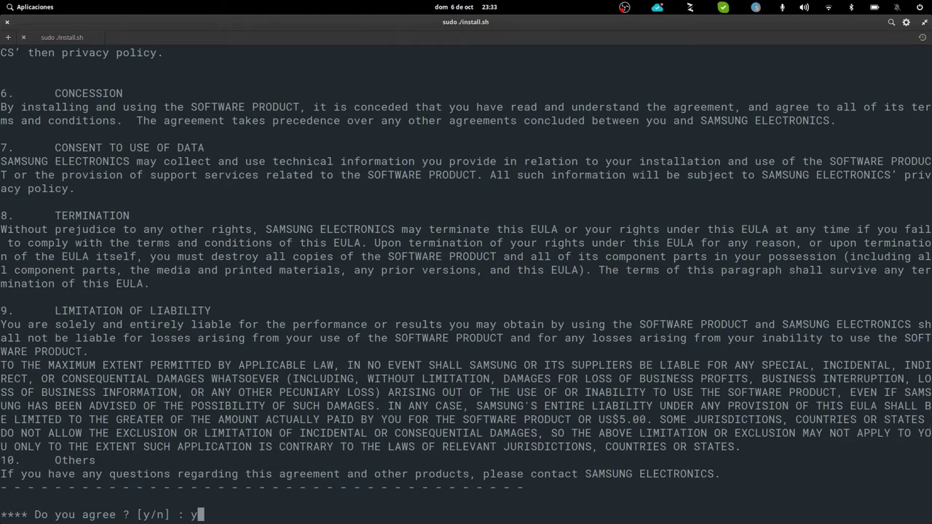
key("Return")
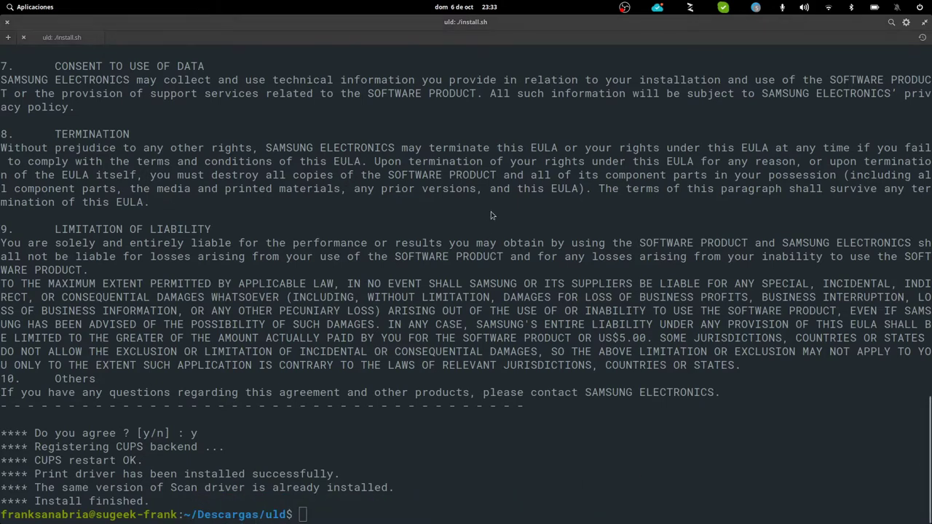
- Enable the Samsung SCX-3400 Series printer in the system's printer settings and close the settings window
key("super+i")
left_click(297, 261)
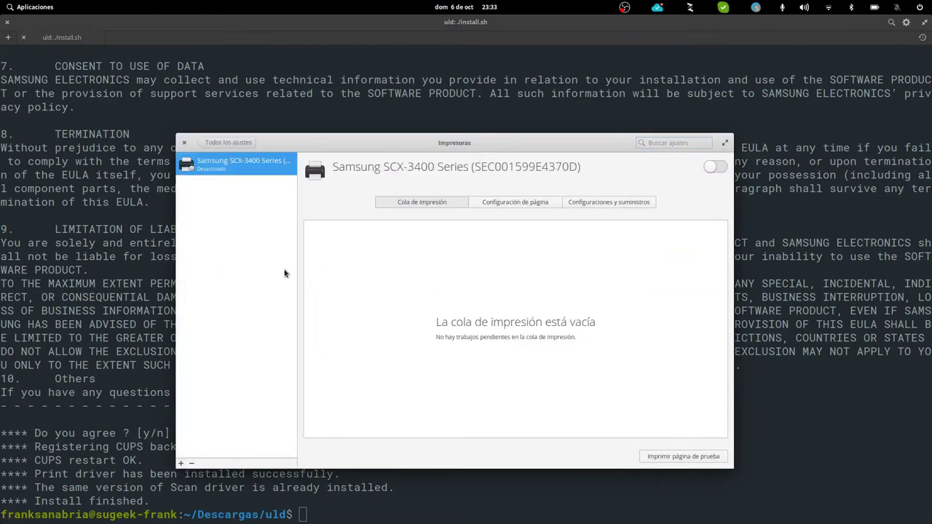
left_click(716, 167)
left_click(184, 142)
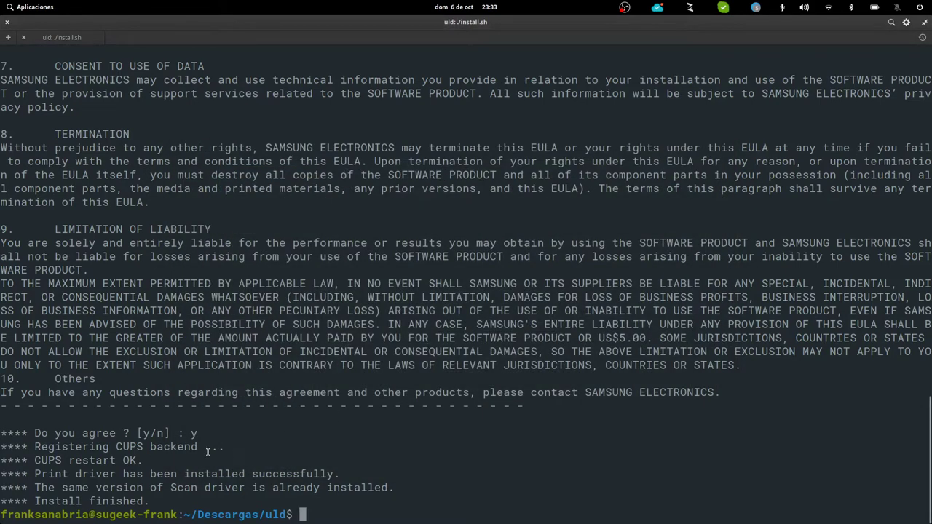
- Highlight the scan driver line in the installer output, then look up Simple Scan in the app store and view its page
left_click_drag(44, 487, 257, 487)
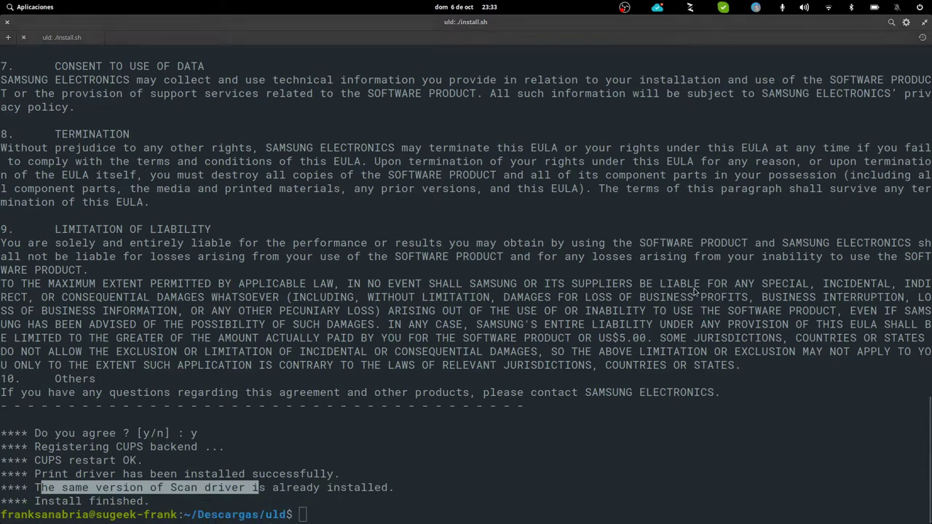
key("alt+Tab")
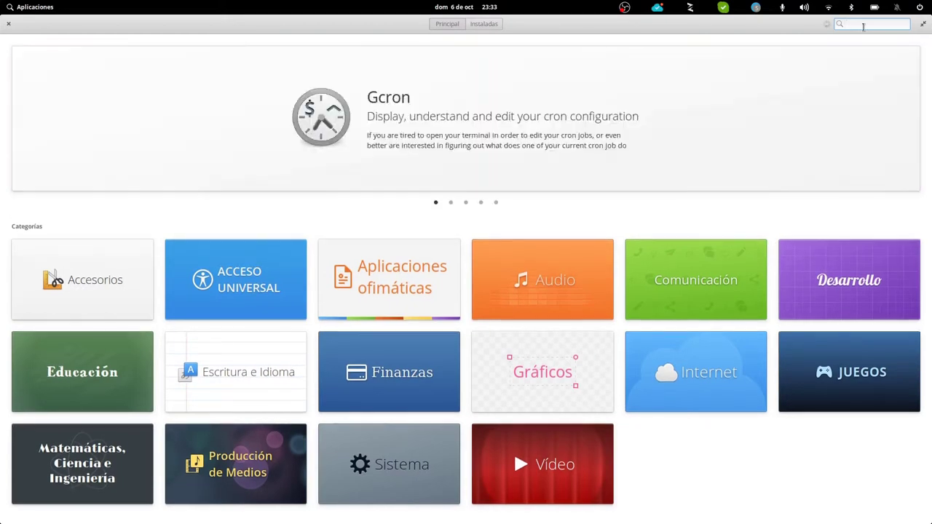
type("simple scan")
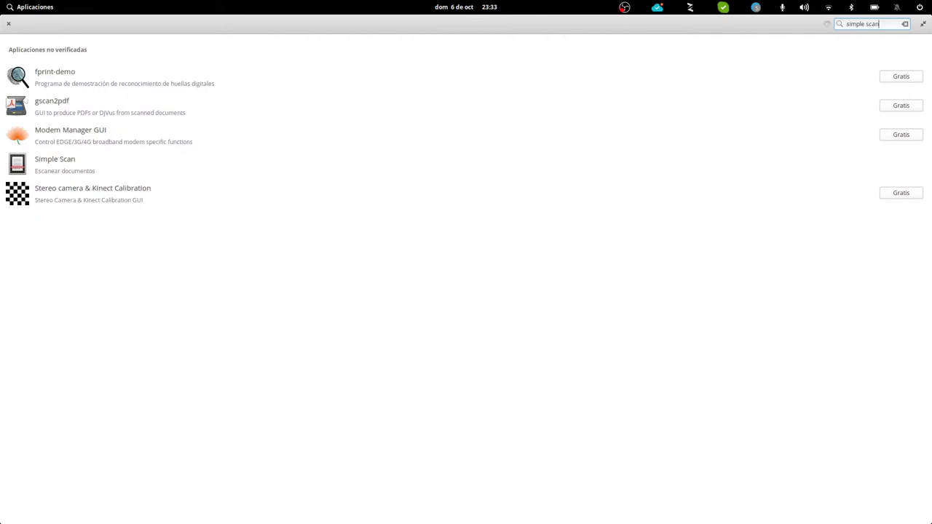
left_click(207, 162)
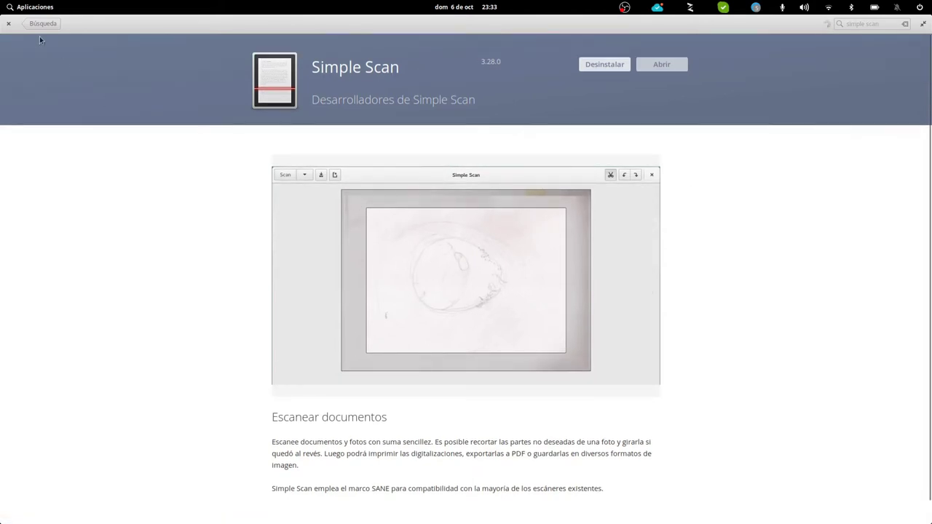
left_click(9, 24)
left_click(299, 292)
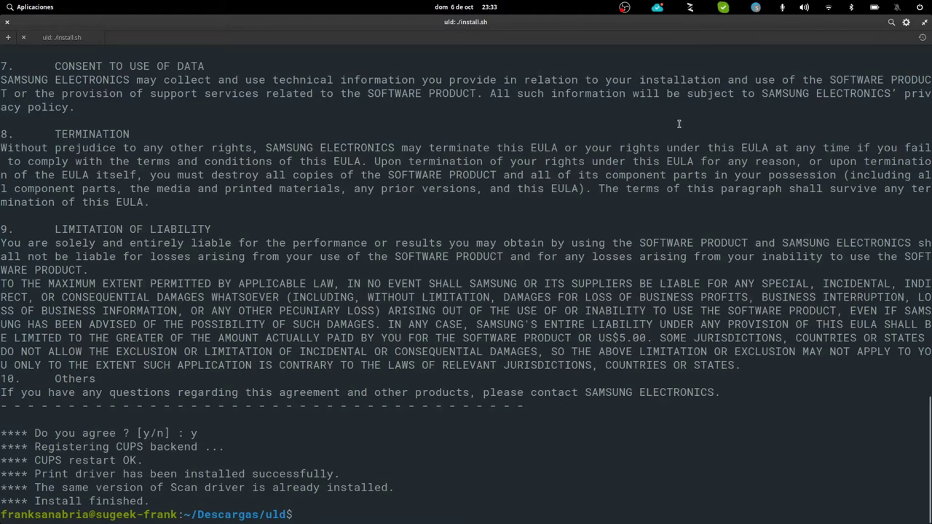
- Close the terminal and file manager, then launch io.elementary.files-pkexec and authenticate with the account password
left_click(7, 22)
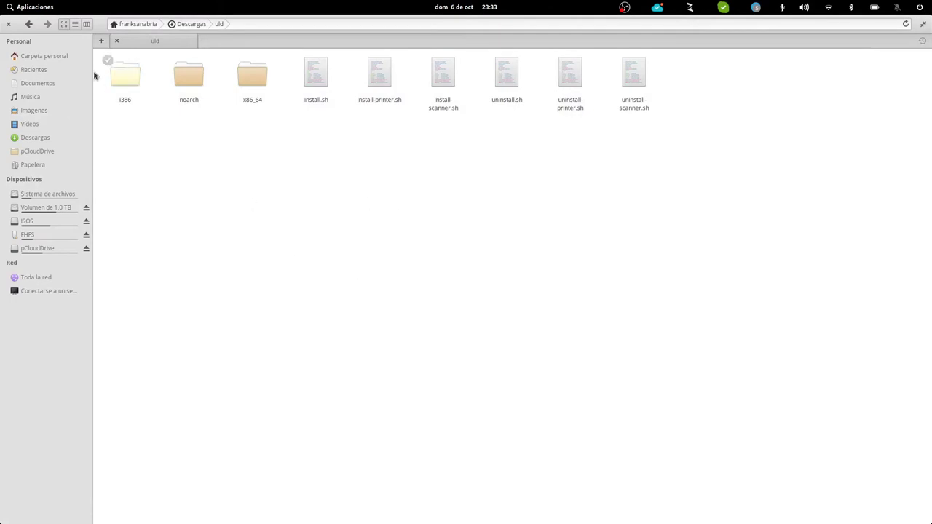
left_click(8, 24)
left_click(35, 7)
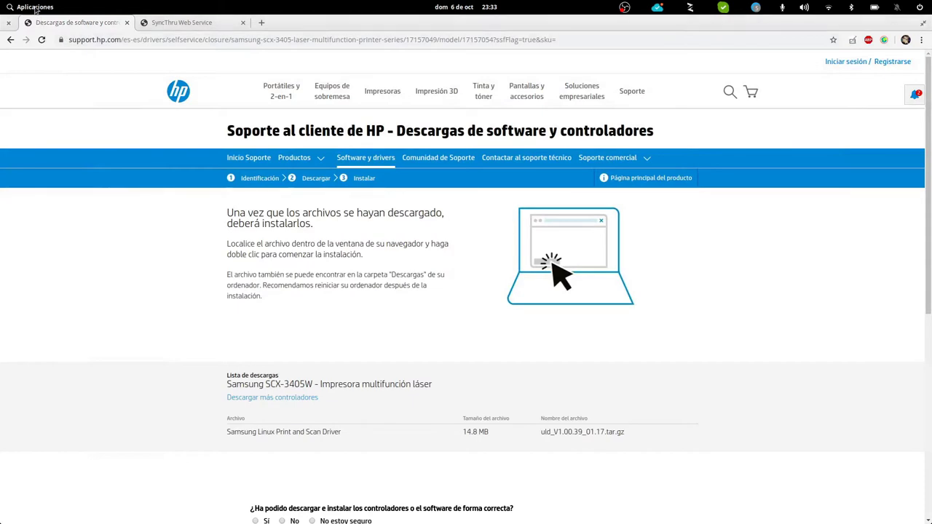
type("io.elementary")
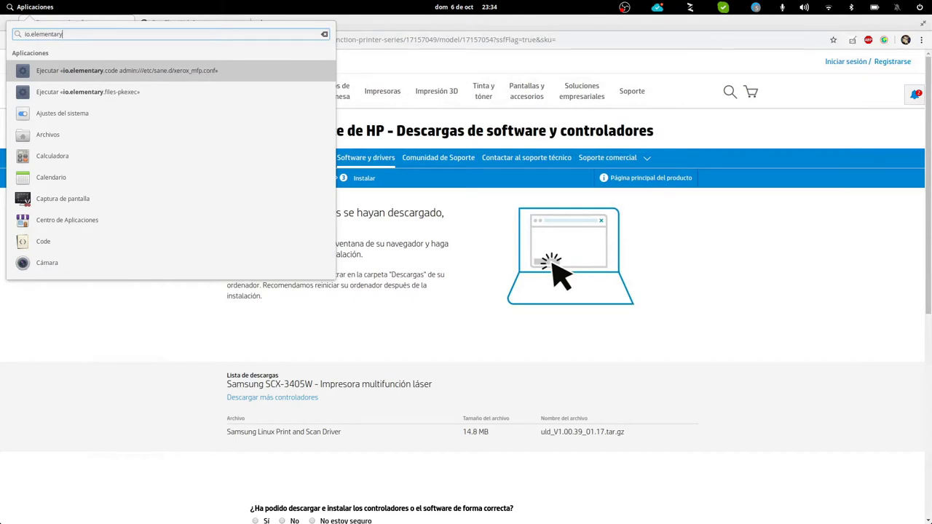
type(".files-pkexec")
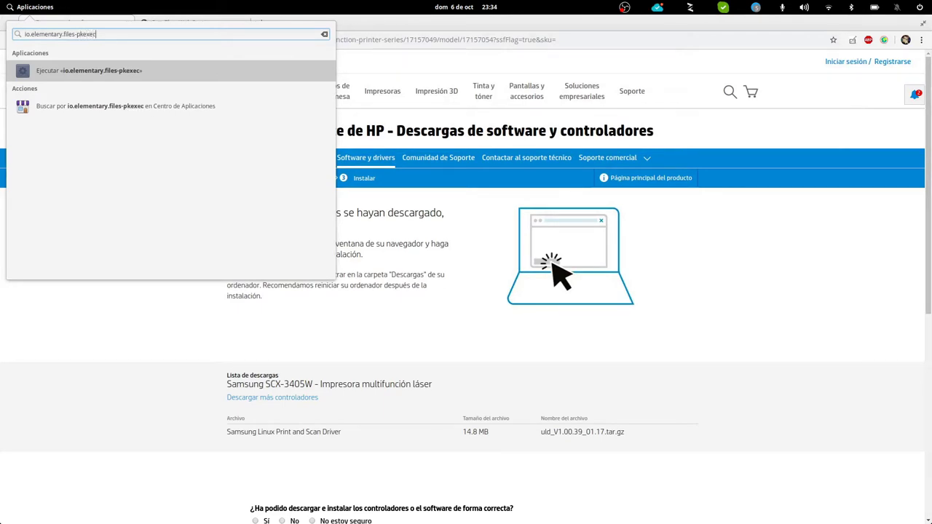
key("Return")
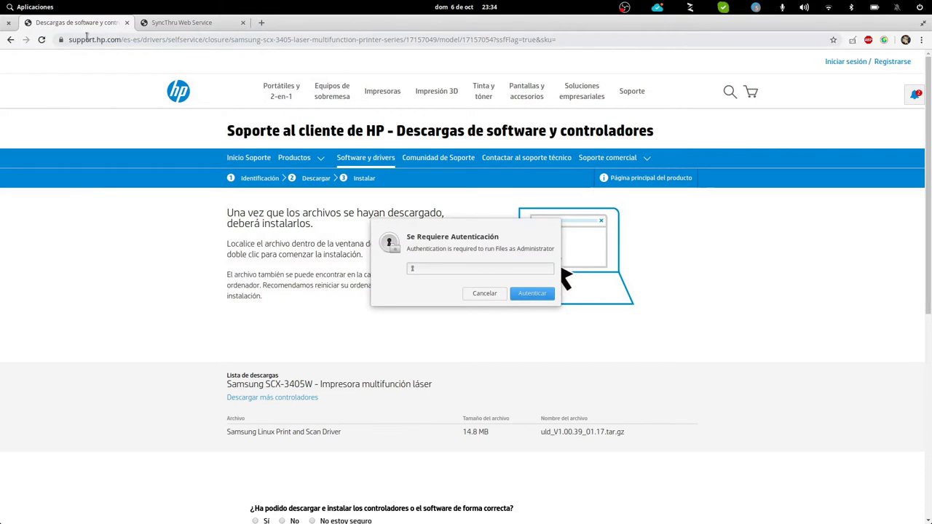
left_click(442, 268)
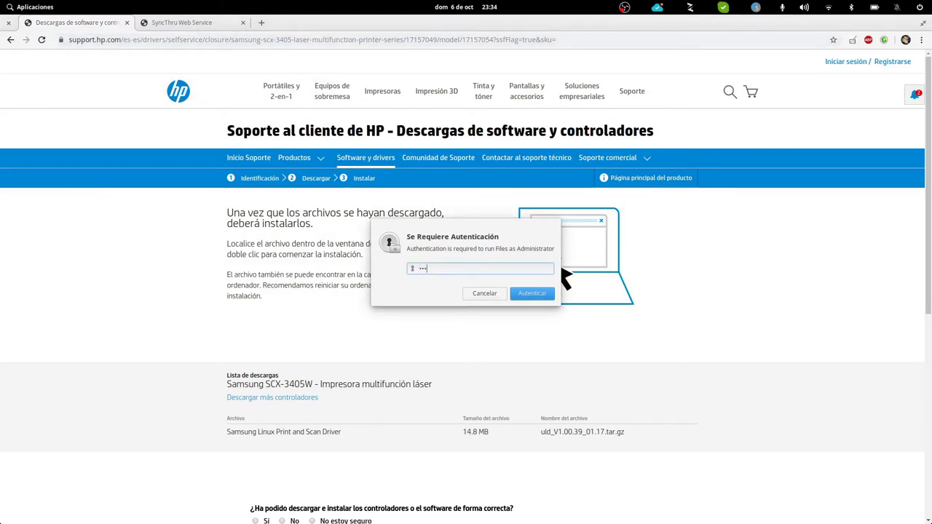
key("Return")
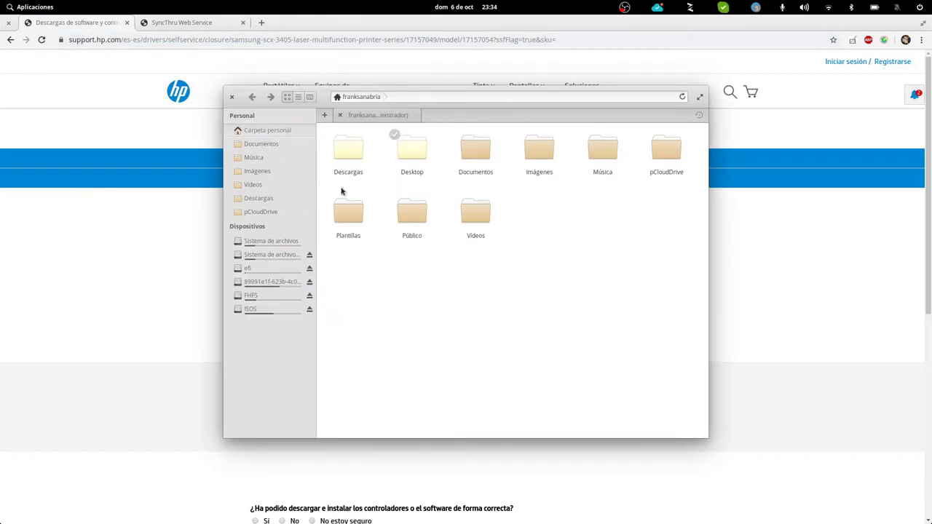
- Maximize the administrator file manager and open the sane.d folder inside etc on the root file system
double_click(327, 97)
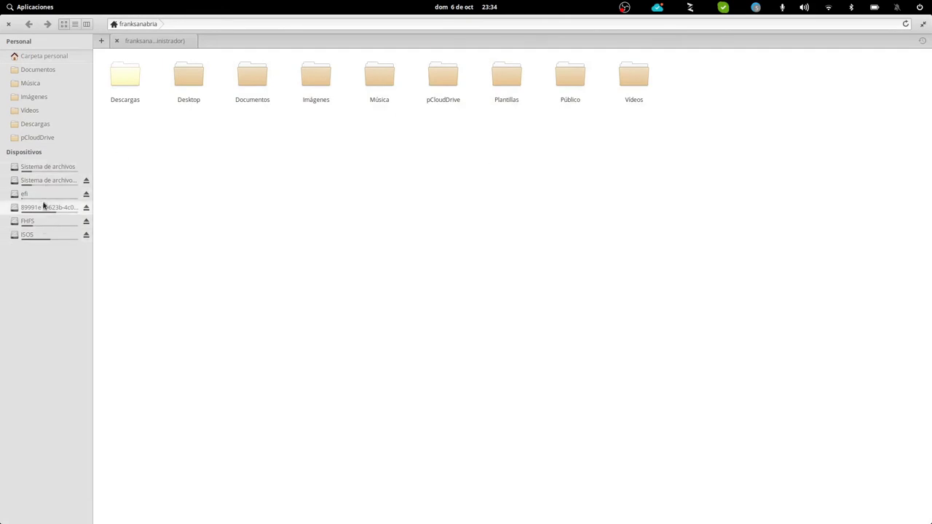
left_click(47, 169)
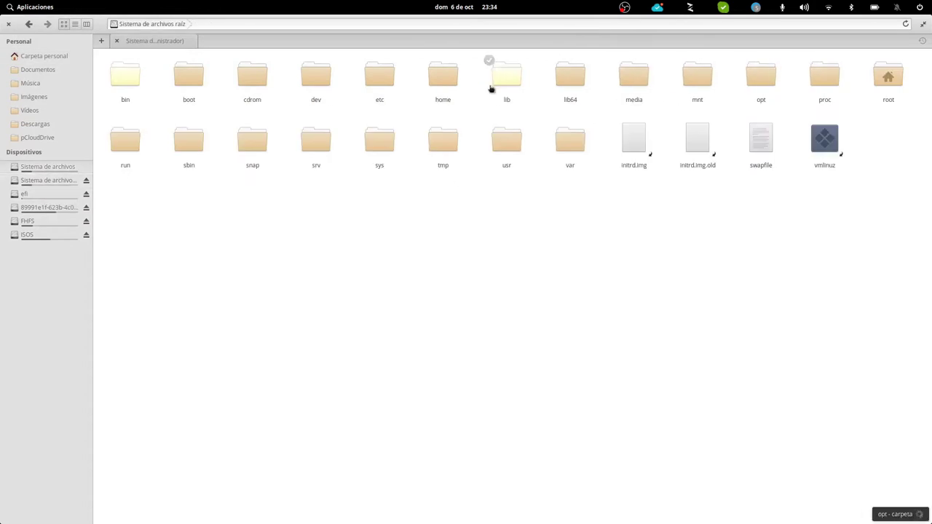
double_click(380, 81)
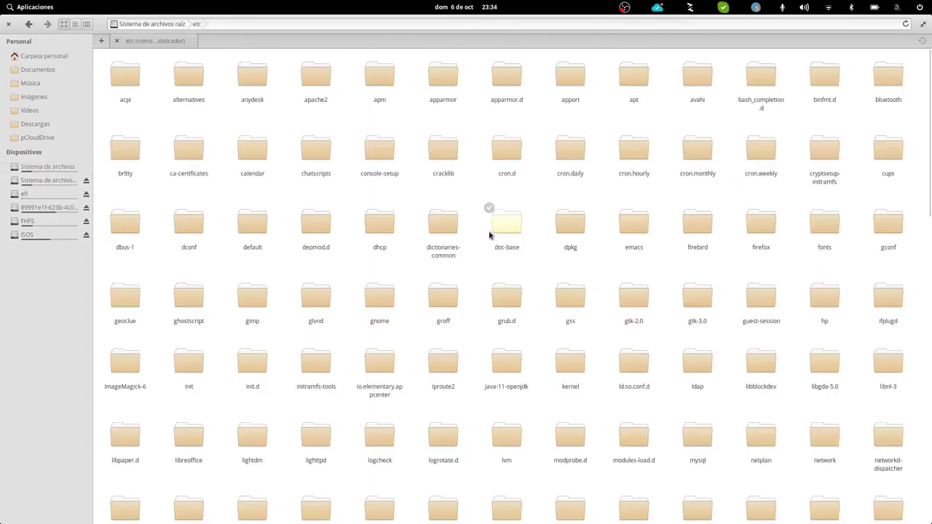
type("sa")
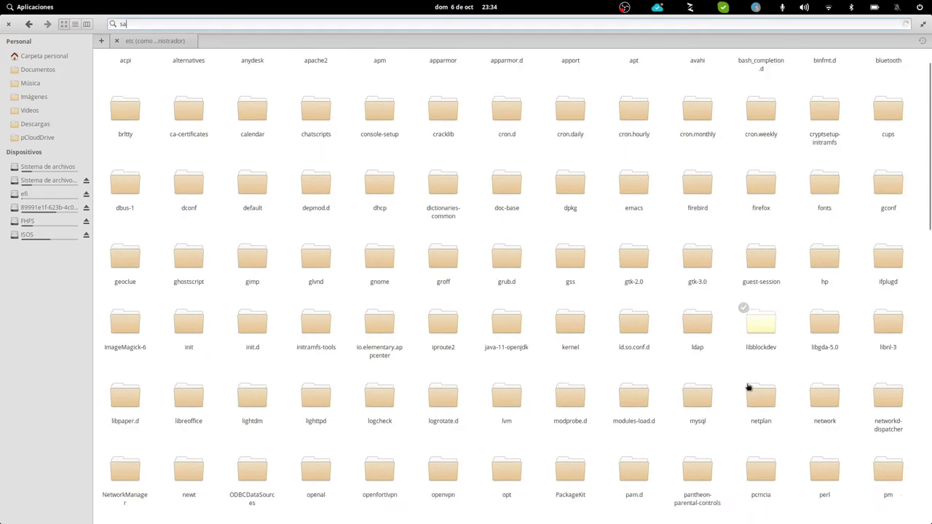
type("ne.d")
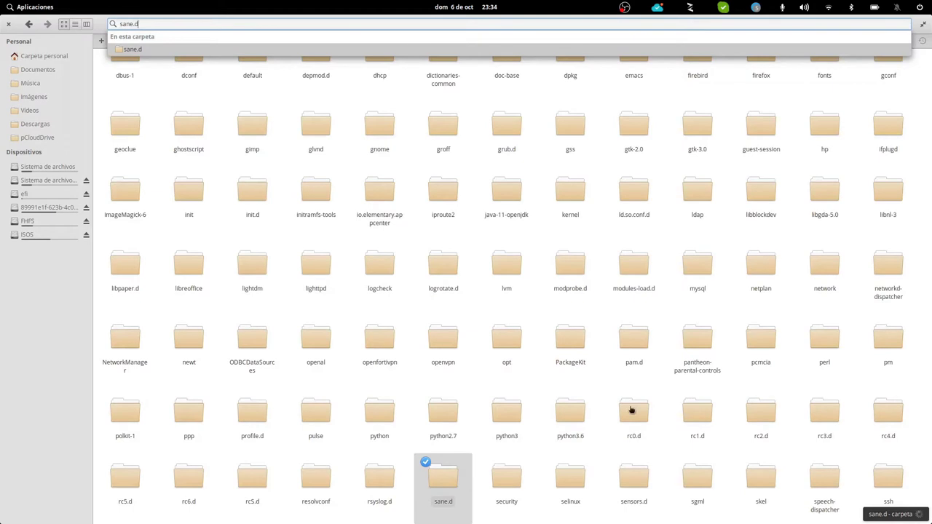
key("Escape")
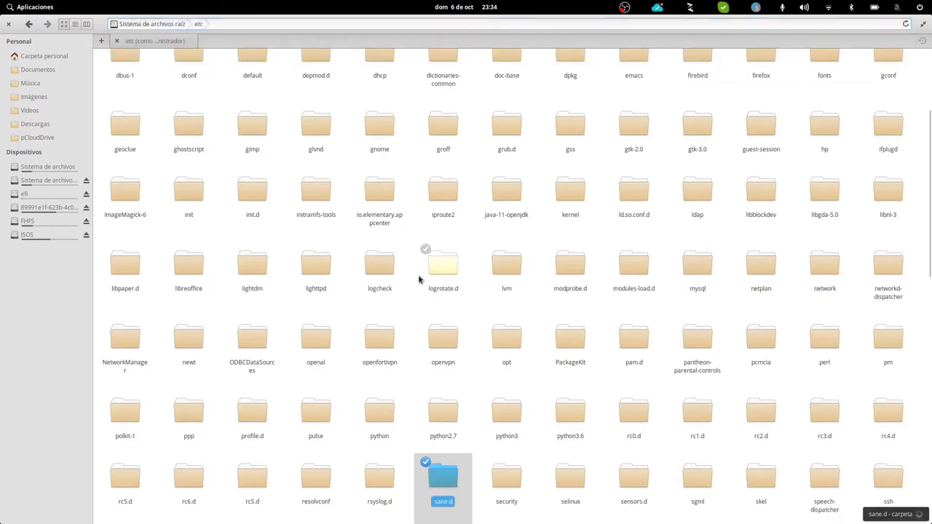
left_click(450, 477)
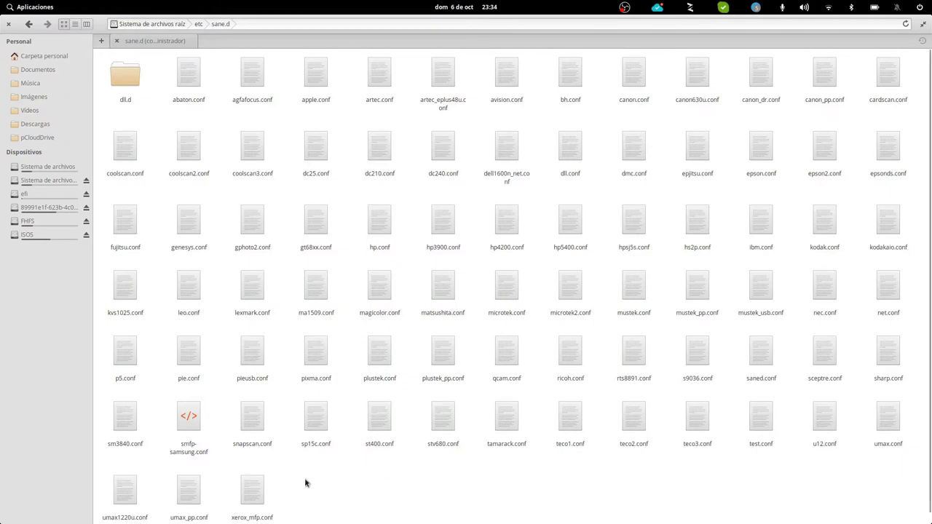
- Open xerox_mfp.conf from the sane.d folder in Code and maximize the editor window
left_click(260, 493)
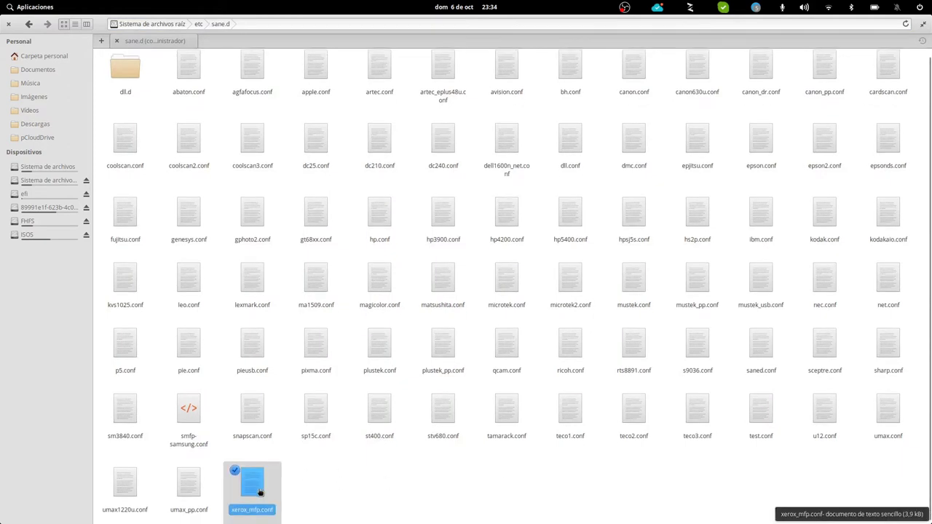
right_click(260, 490)
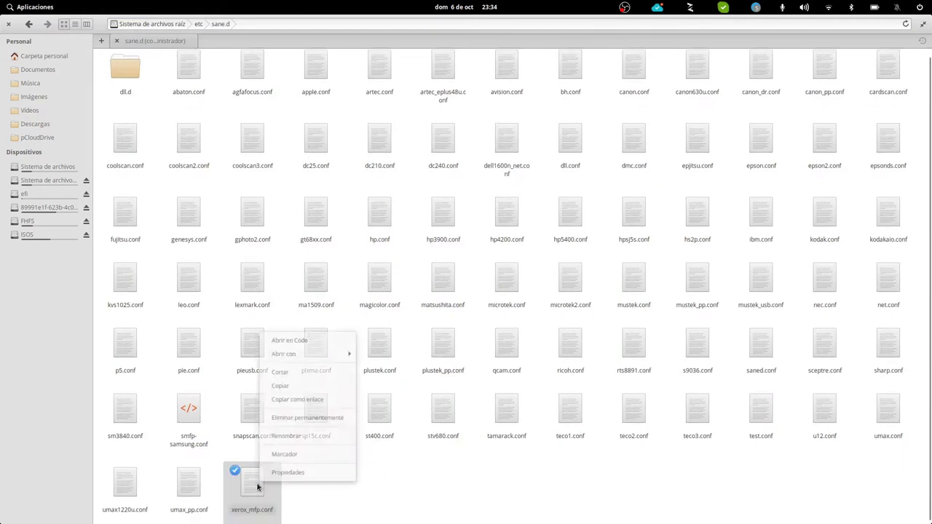
left_click(318, 340)
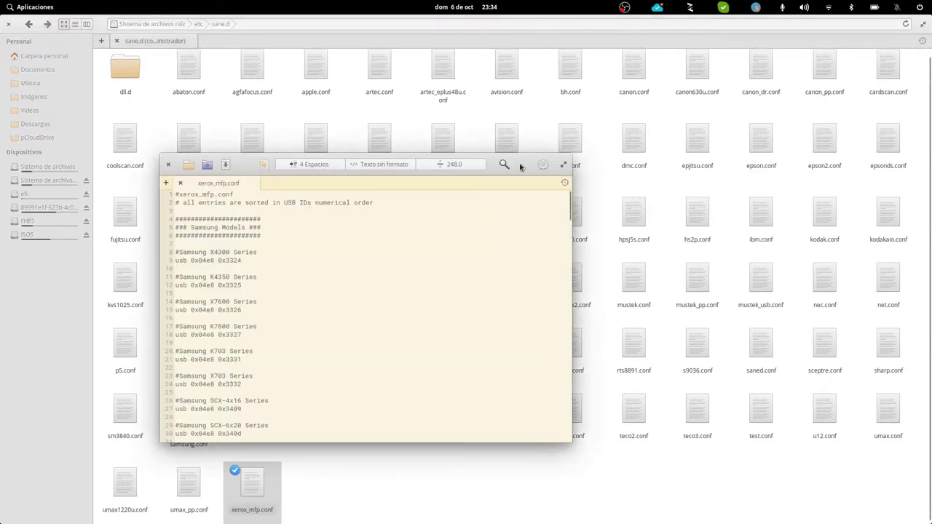
double_click(520, 167)
- Switch to the browser, copy the printer's IP address 192.168.8.29 from the SyncThru Web Service URL, and return to xerox_mfp.conf in Code
key("super+Down")
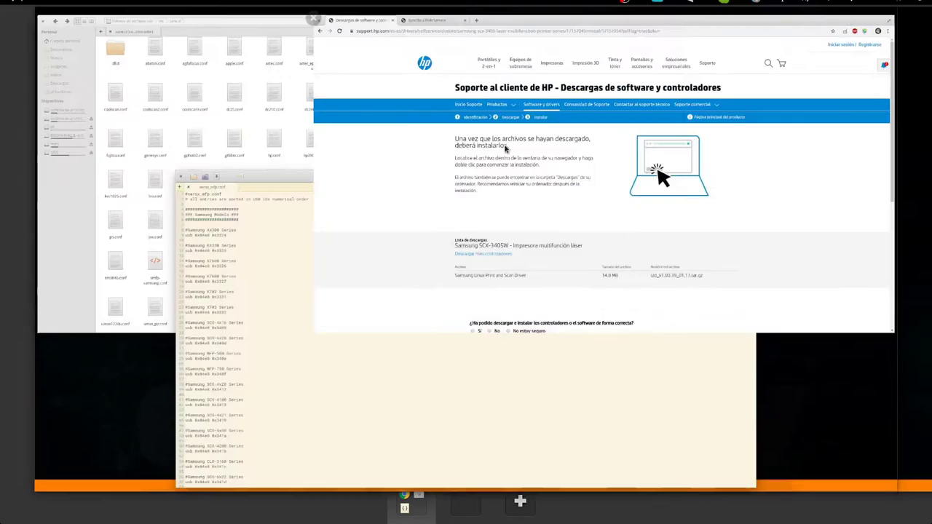
left_click(505, 149)
left_click(183, 23)
left_click_drag(152, 40, 109, 40)
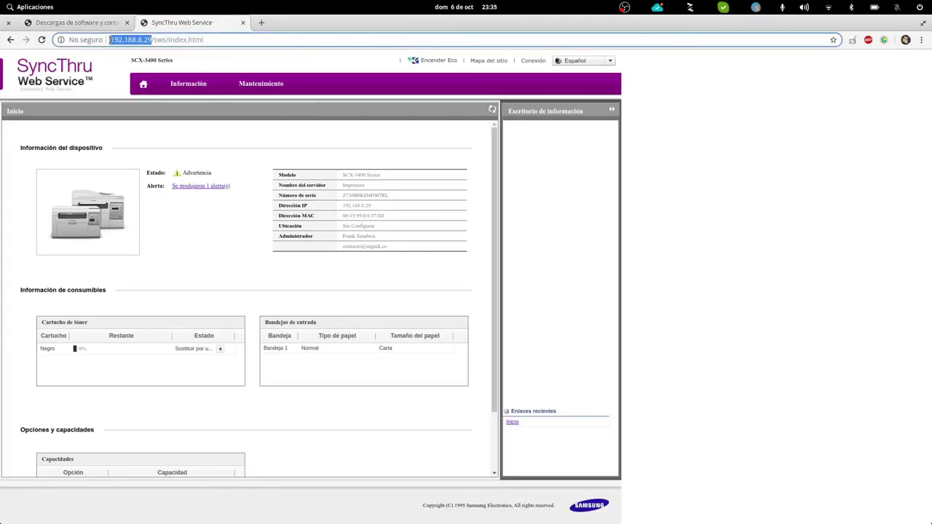
right_click(118, 40)
left_click(131, 77)
key("super+Down")
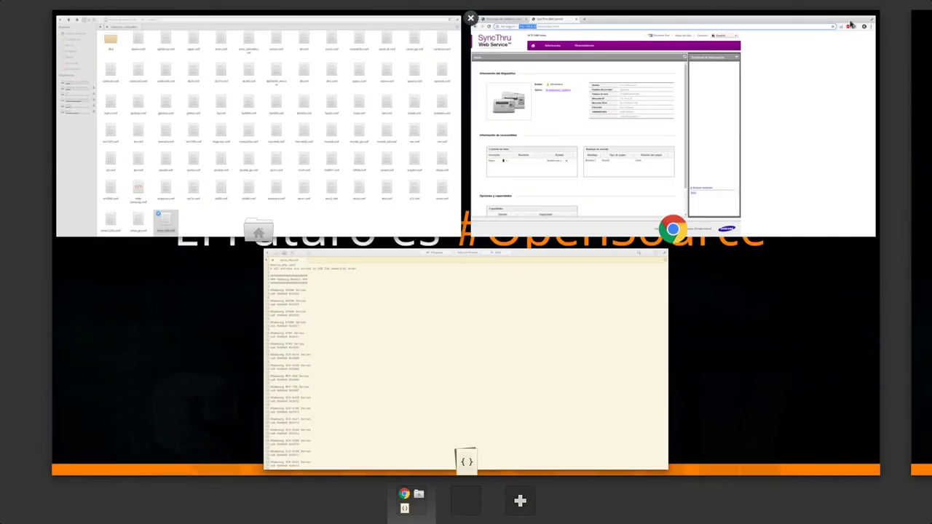
left_click(511, 289)
- Launch Simple Scan from the graphics applications and start a scan
left_click(35, 7)
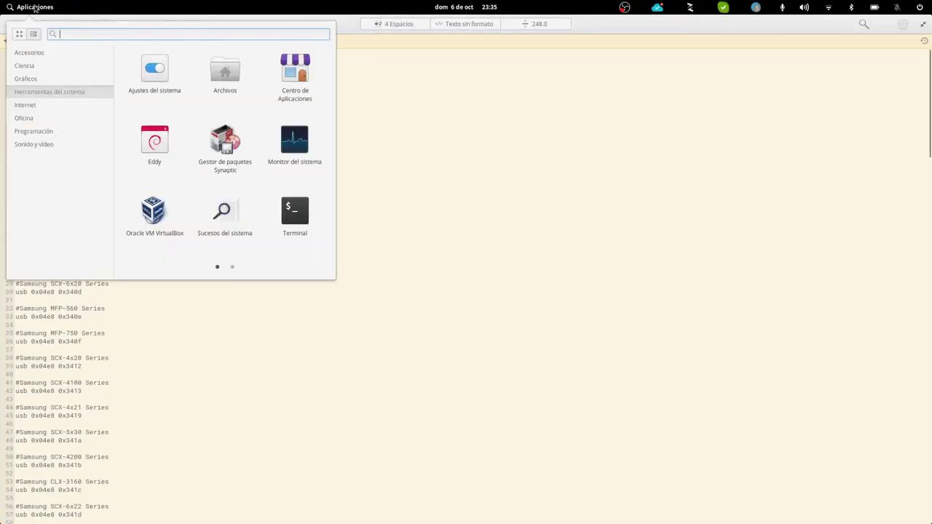
left_click(24, 118)
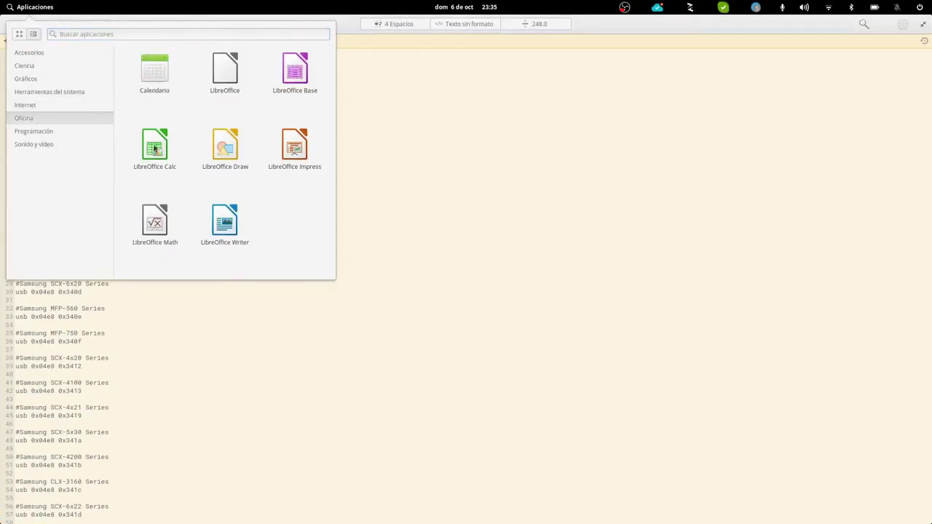
left_click(45, 56)
left_click(38, 80)
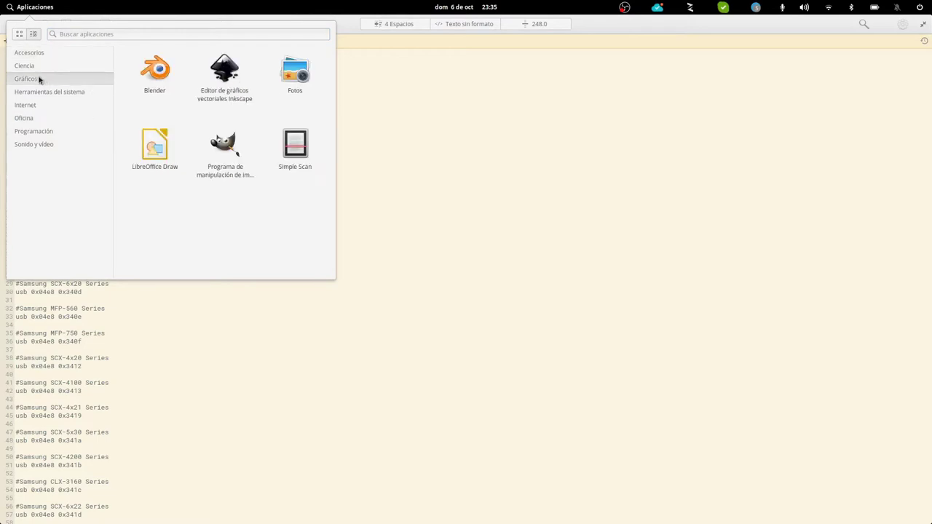
left_click(285, 154)
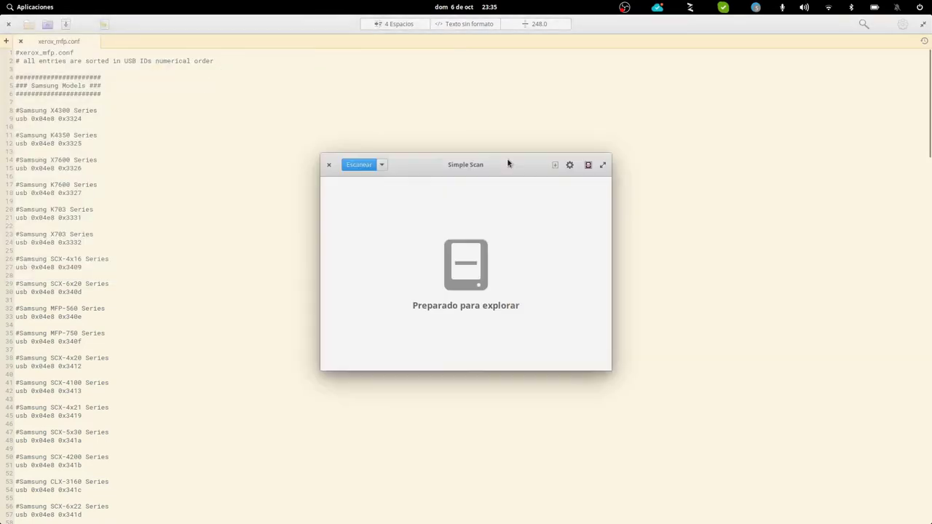
left_click(365, 166)
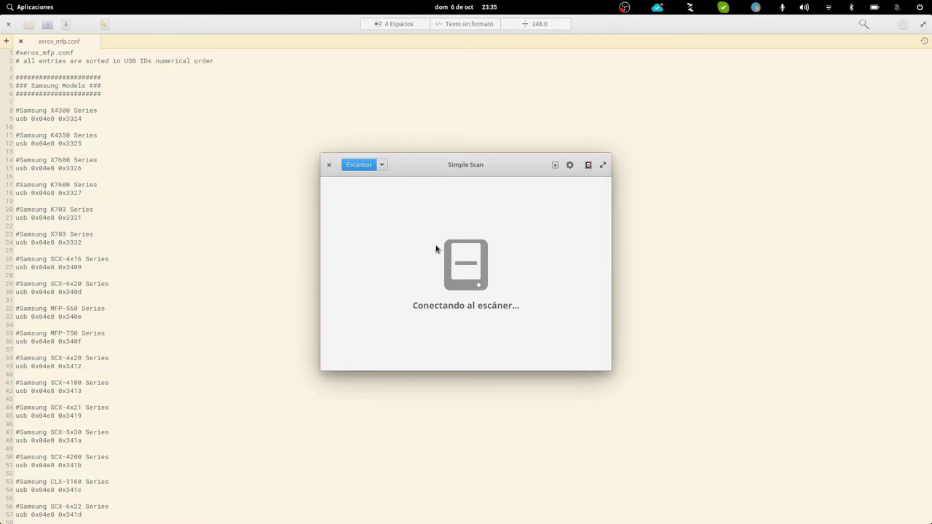
- Close Simple Scan without saving the document
left_click(383, 165)
left_click(439, 161)
left_click(479, 287)
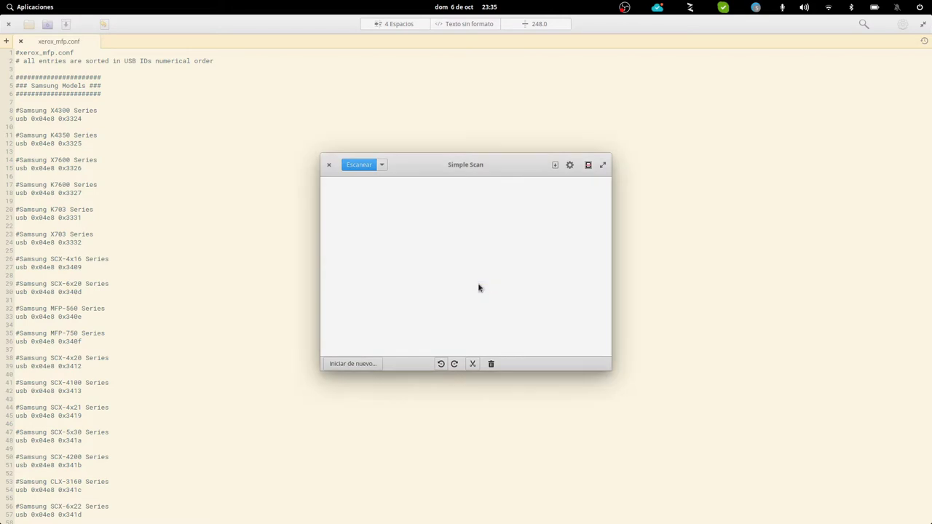
left_click(328, 166)
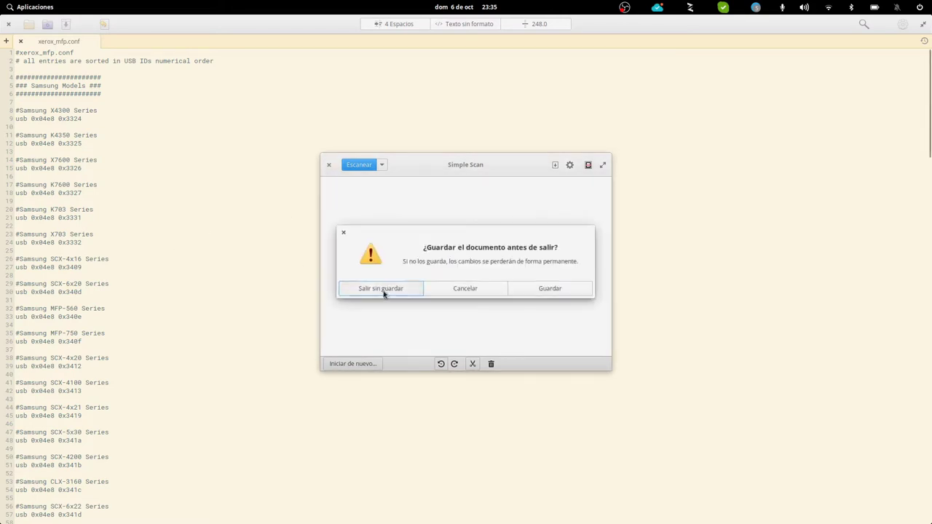
left_click(330, 166)
- Look through the model entries in xerox_mfp.conf for the tcp HOST_ADDR PORT template of the SCX-4500W network mode
left_click(185, 243)
scroll(266, 283, "down", 10)
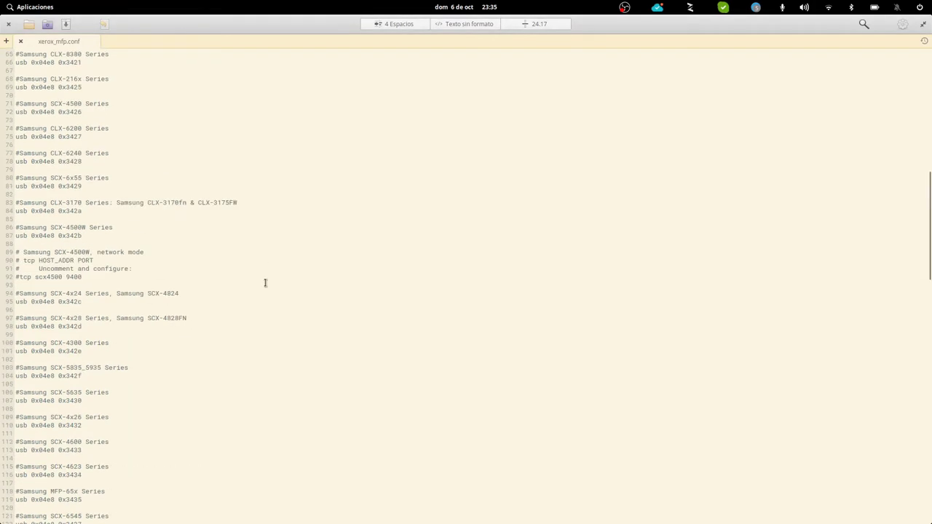
scroll(208, 296, "down", 2)
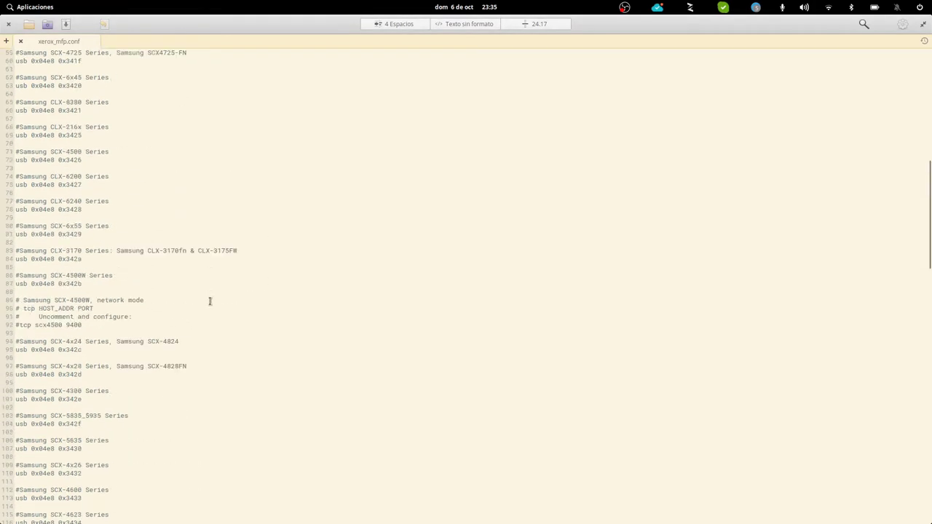
scroll(201, 345, "down", 14)
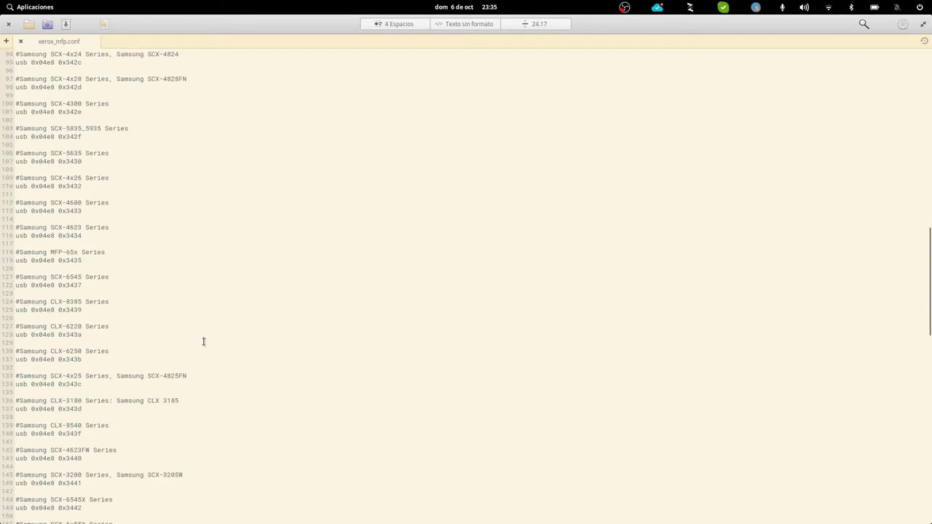
scroll(204, 341, "down", 13)
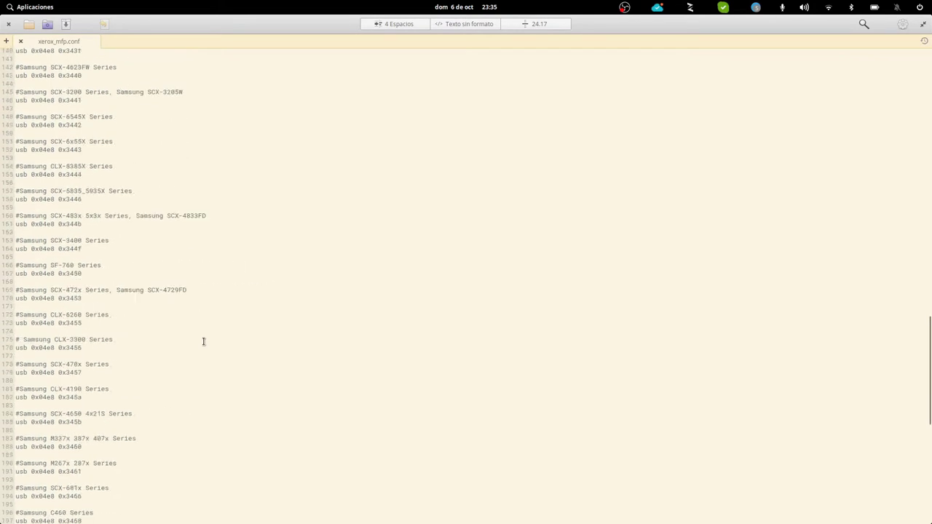
scroll(204, 342, "down", 17)
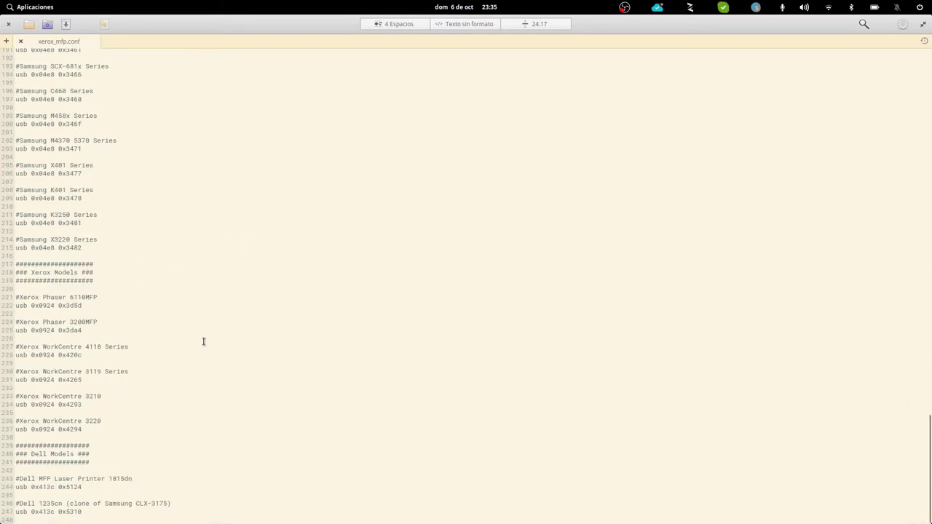
scroll(204, 341, "up", 20)
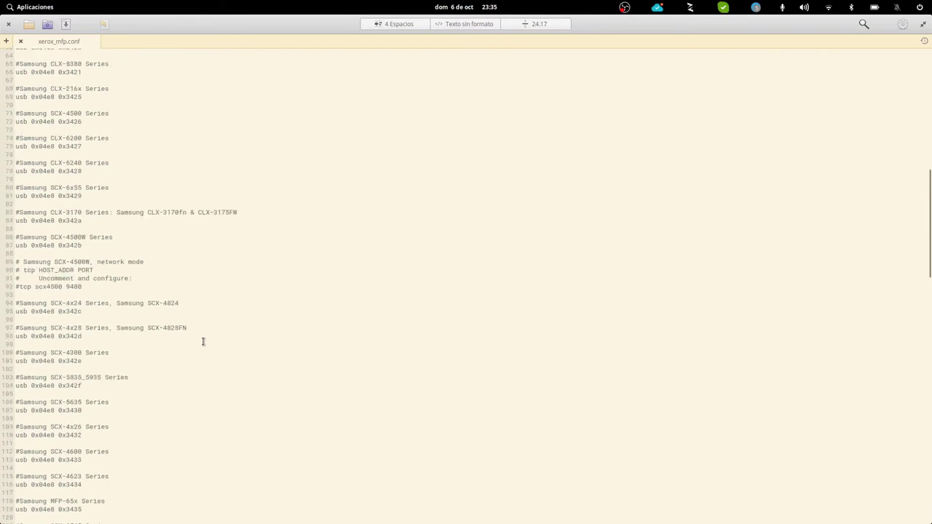
scroll(203, 342, "down", 13)
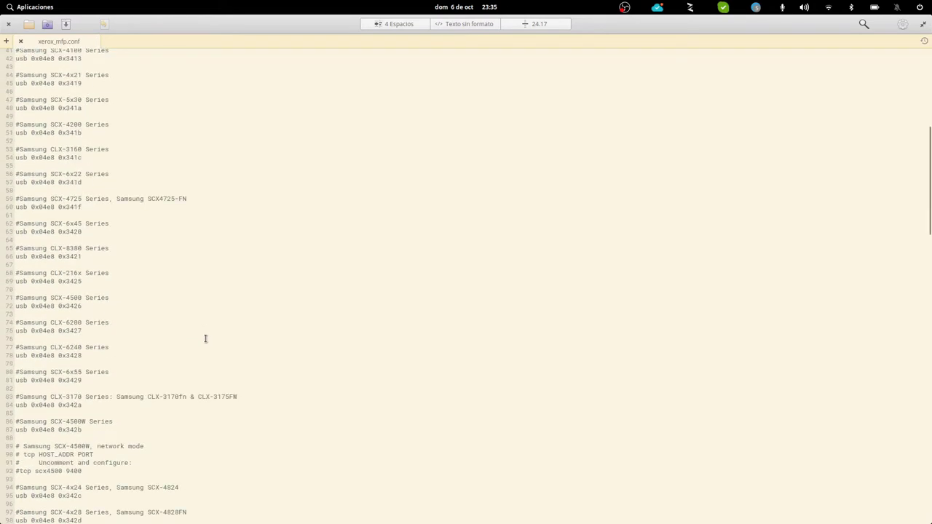
scroll(206, 339, "down", 2)
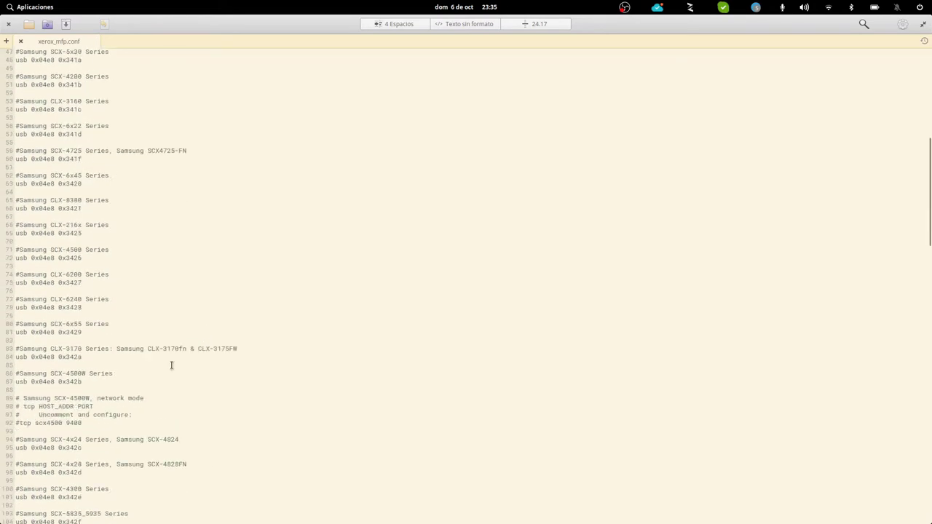
left_click_drag(17, 407, 135, 403)
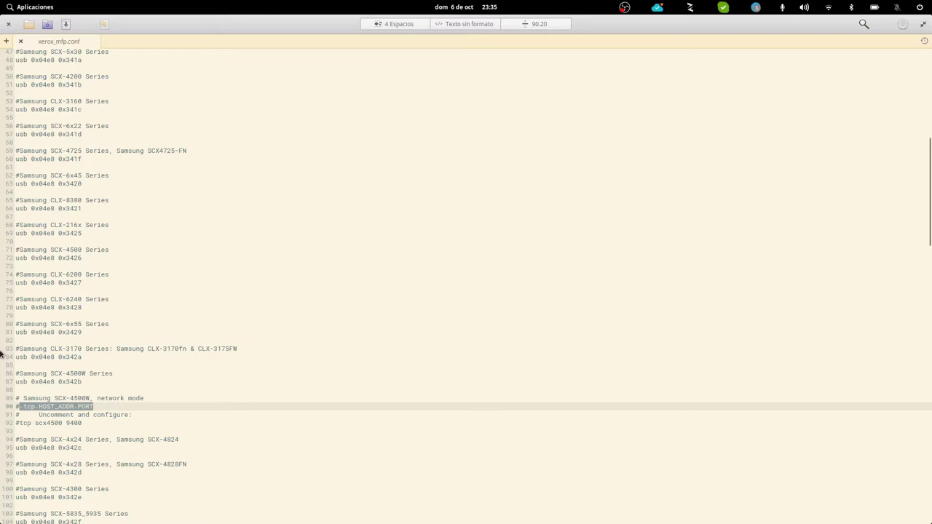
- Switch to the browser to check the printer's model number on the SyncThru page, and return to xerox_mfp.conf in Code
key("super+Down")
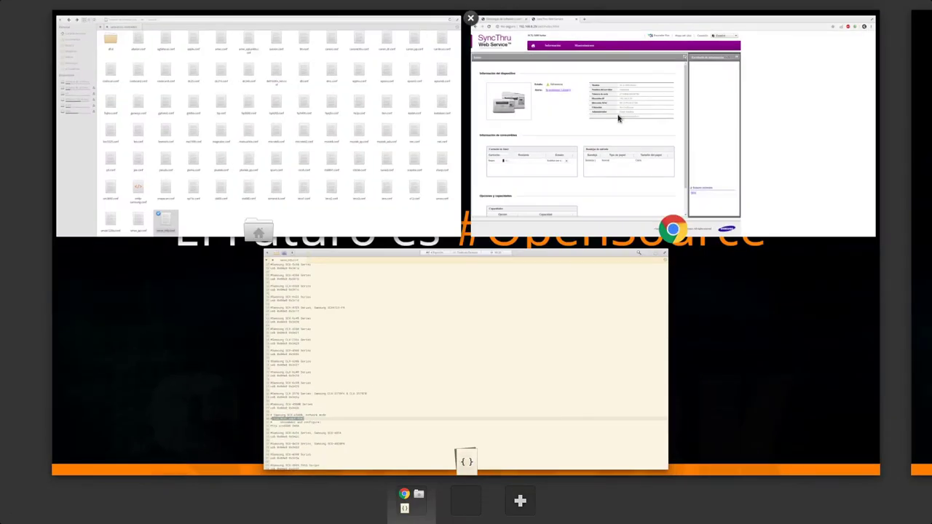
left_click(619, 116)
left_click_drag(144, 61, 154, 63)
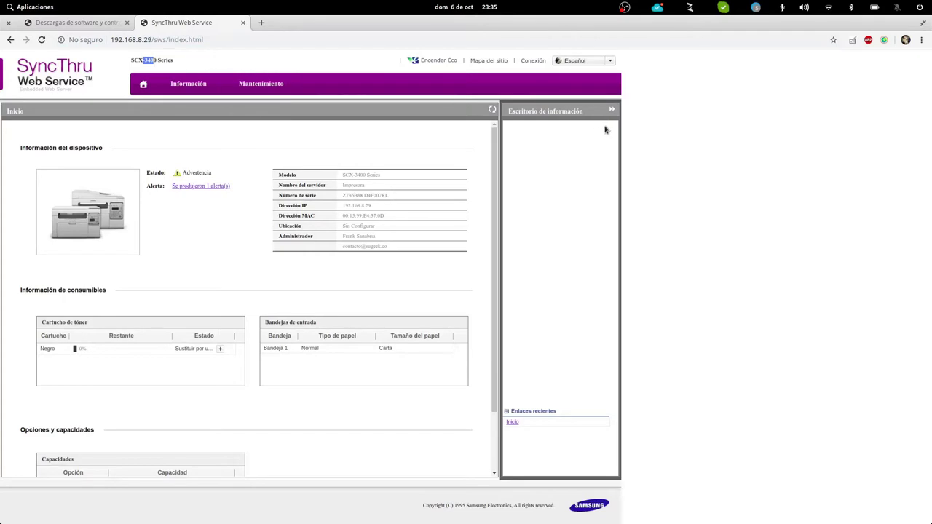
key("super+Down")
left_click(380, 316)
left_click(101, 380)
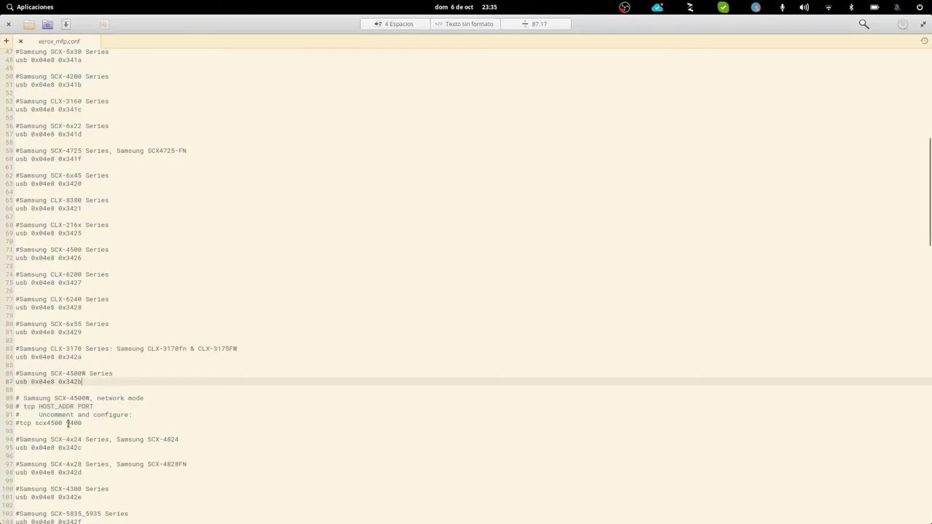
- Insert the comment "#Samsung SCX-3400" and the line "tcp 192.168.8.29 9400" above the SCX-4500W network mode block
triple_click(53, 406)
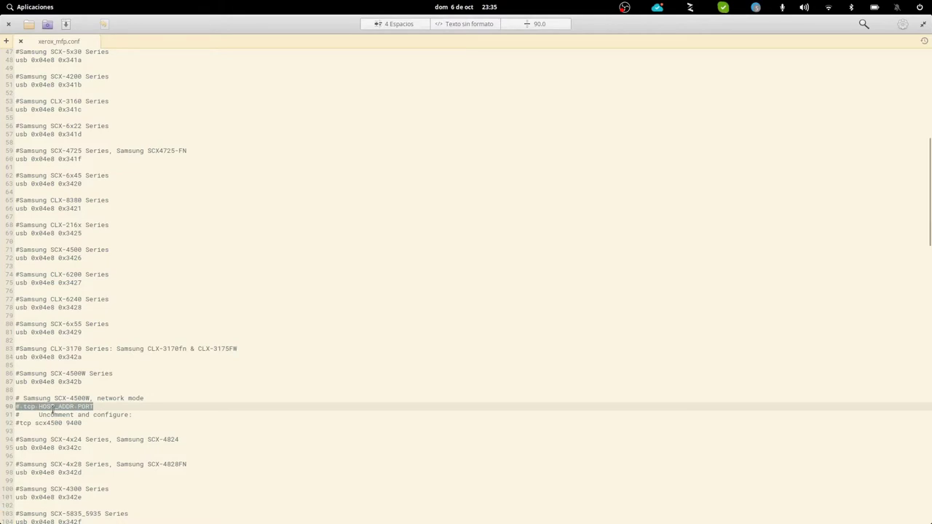
left_click(125, 390)
key("Return")
key("Return")
key("Up")
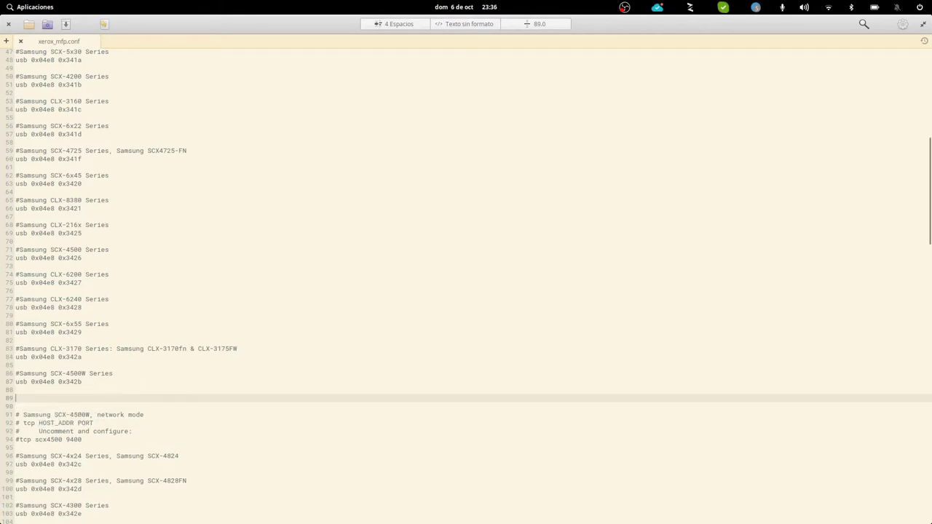
type("#Samsung SCX-3400")
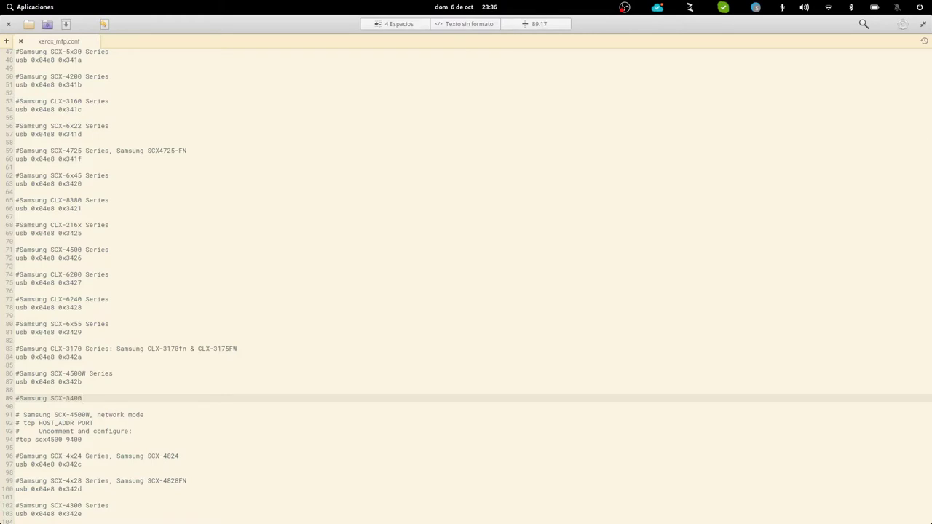
key("Return")
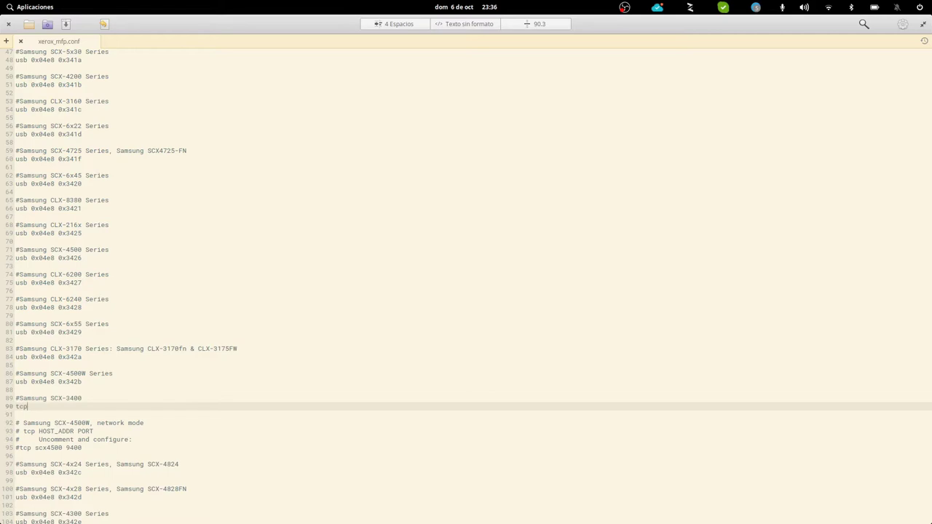
type("tcp 192.168.8.29 9400")
- Save xerox_mfp.conf and close the Code editor
left_click(66, 25)
key("super+Down")
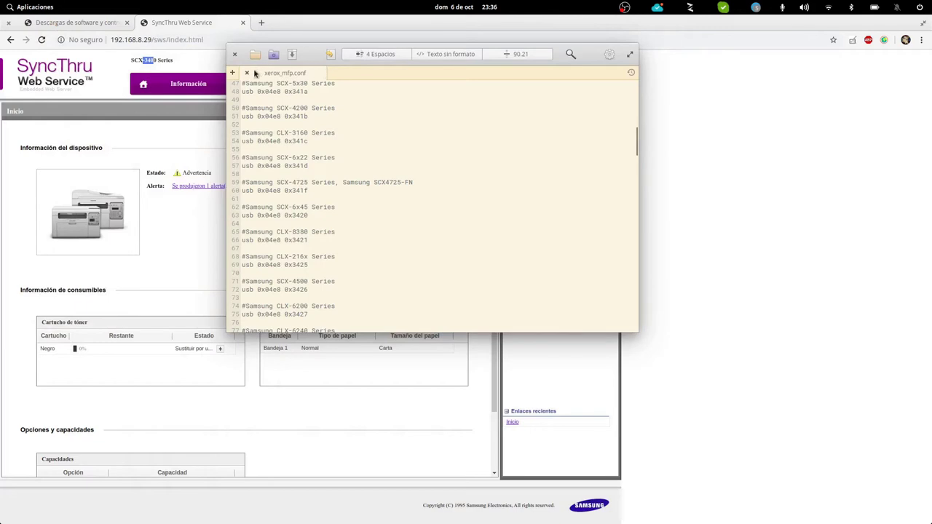
left_click(247, 74)
left_click(234, 55)
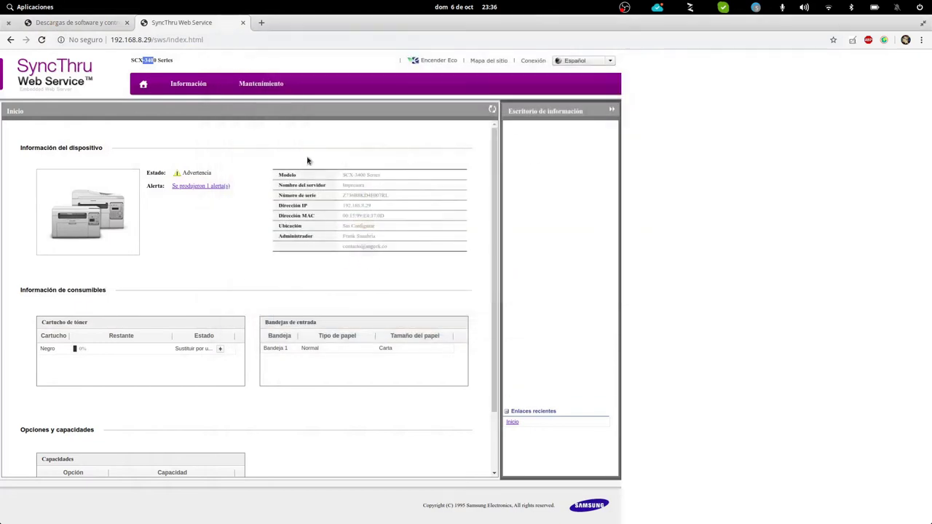
- Reopen xerox_mfp.conf from the sane.d folder in Code, check that the SCX-3400 tcp entry was saved, and close the editor
left_click(252, 482)
right_click(256, 484)
left_click(313, 338)
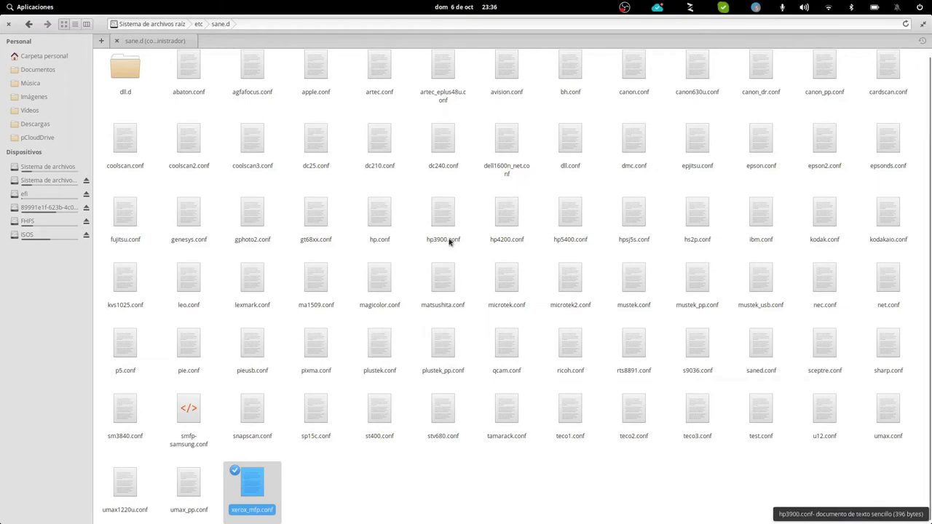
scroll(434, 246, "down", 20)
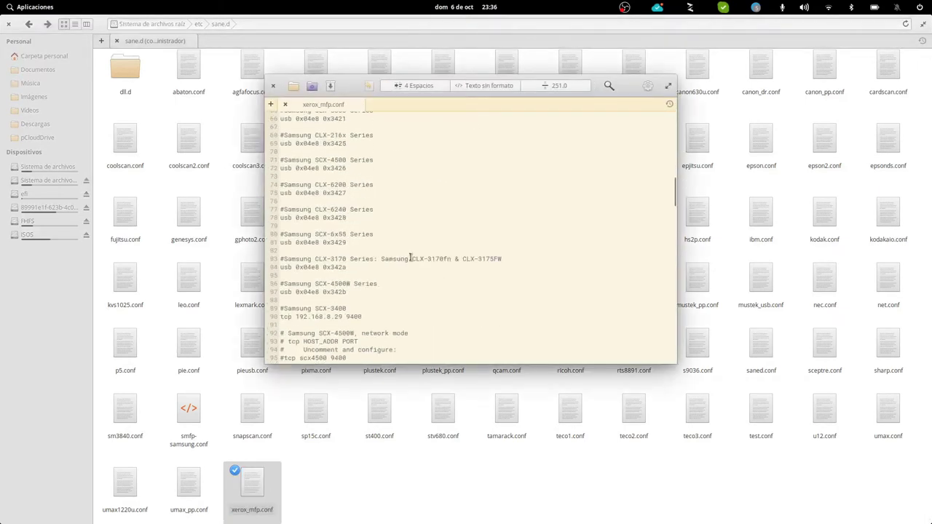
triple_click(339, 254)
left_click(458, 267)
left_click(273, 85)
- Launch Simple Scan from the graphics applications, start a scan, and maximize its window
left_click(35, 7)
left_click(44, 8)
left_click(32, 7)
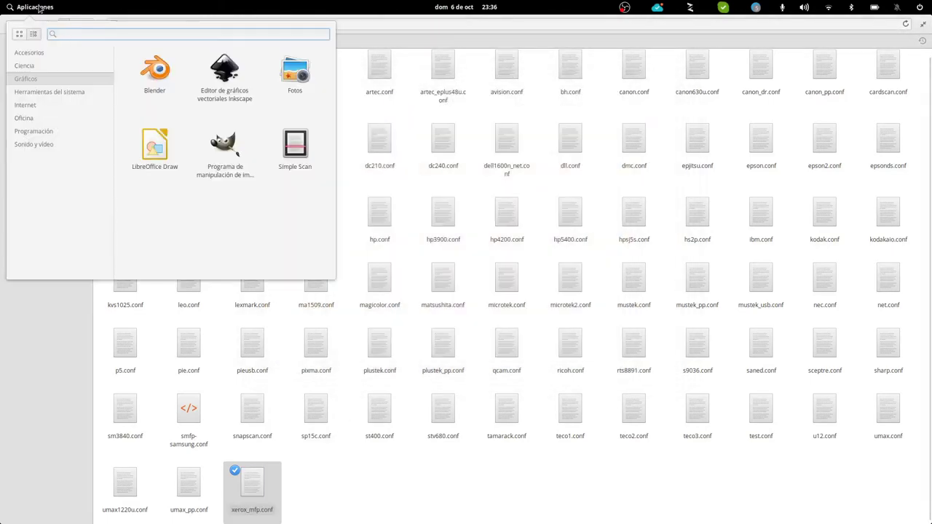
left_click(71, 92)
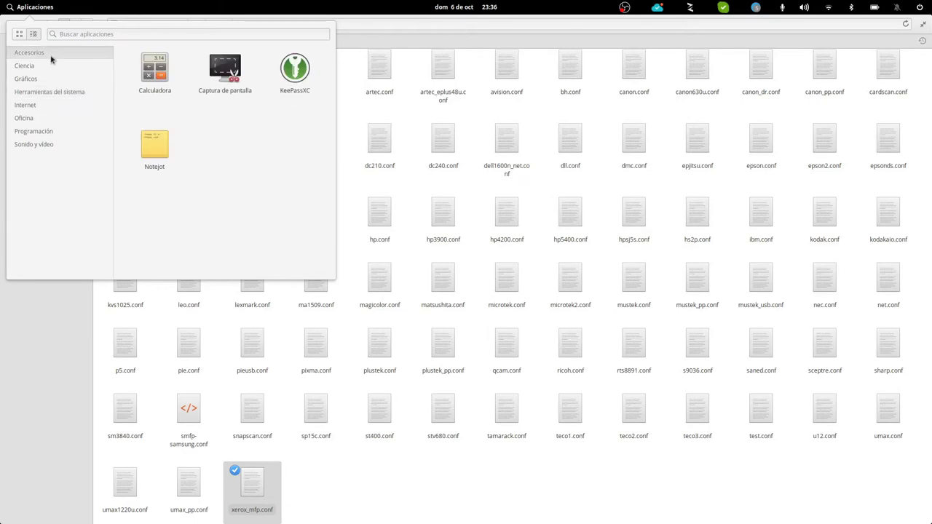
mouse_move(39, 80)
left_click(291, 157)
left_click(356, 165)
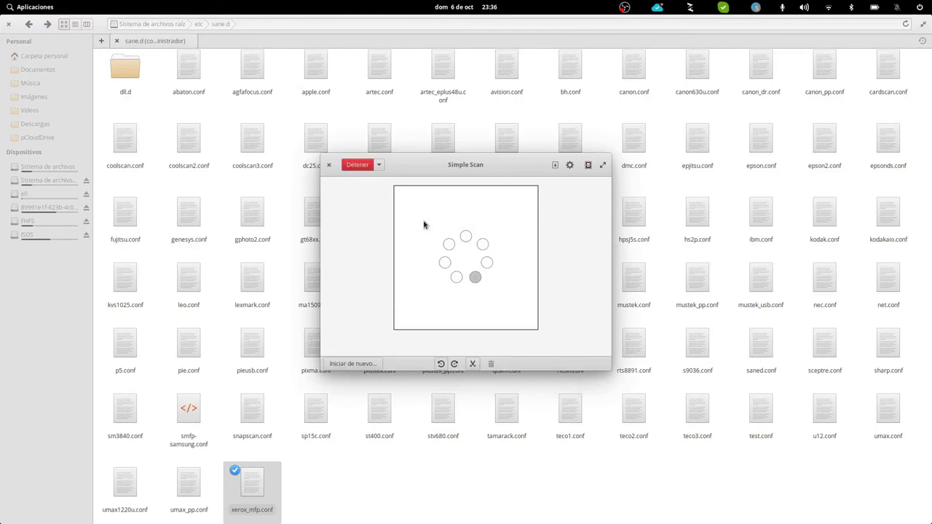
double_click(456, 166)
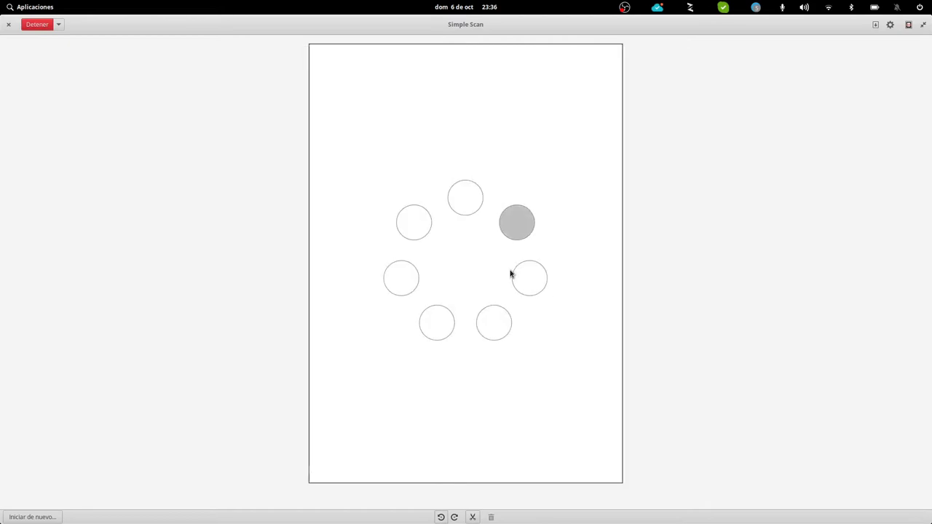
- Open the printer settings in System Settings and set the Samsung SCX-3400 Series as the default printer
left_click(615, 515)
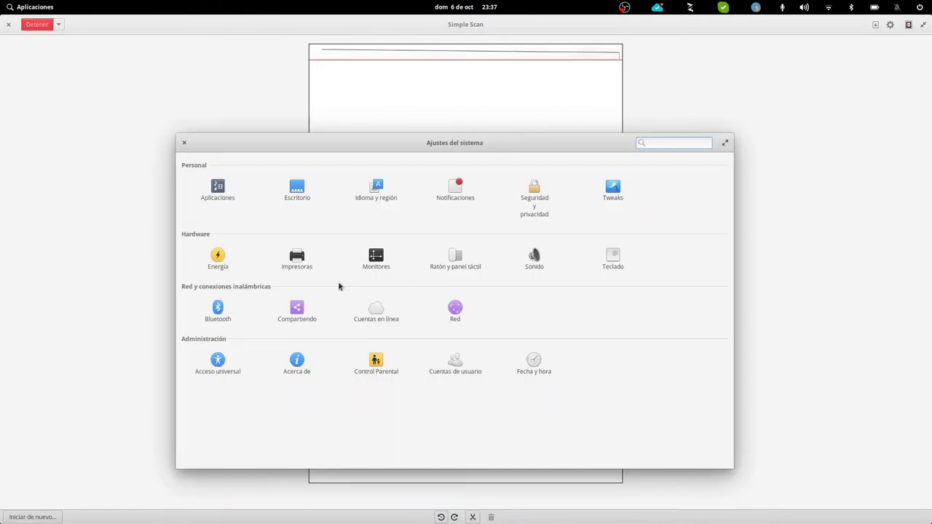
left_click(255, 263)
left_click(246, 167)
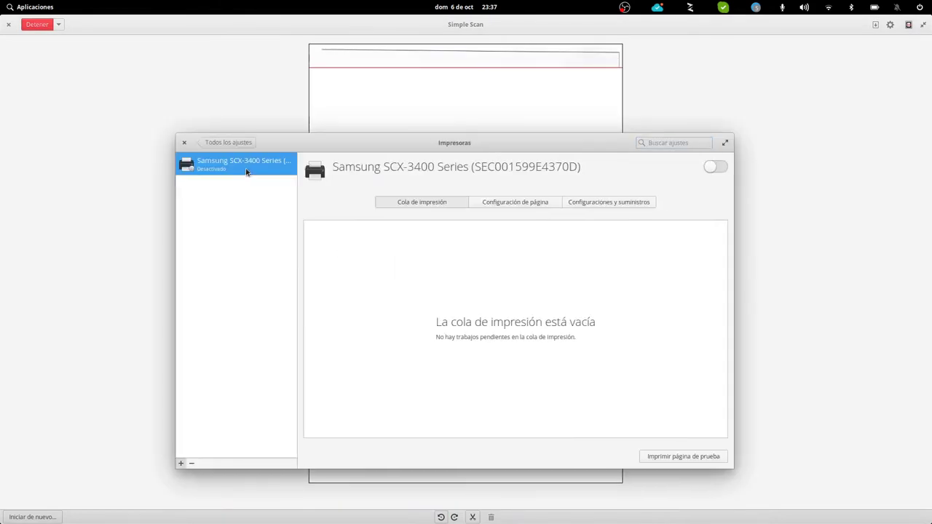
left_click(488, 205)
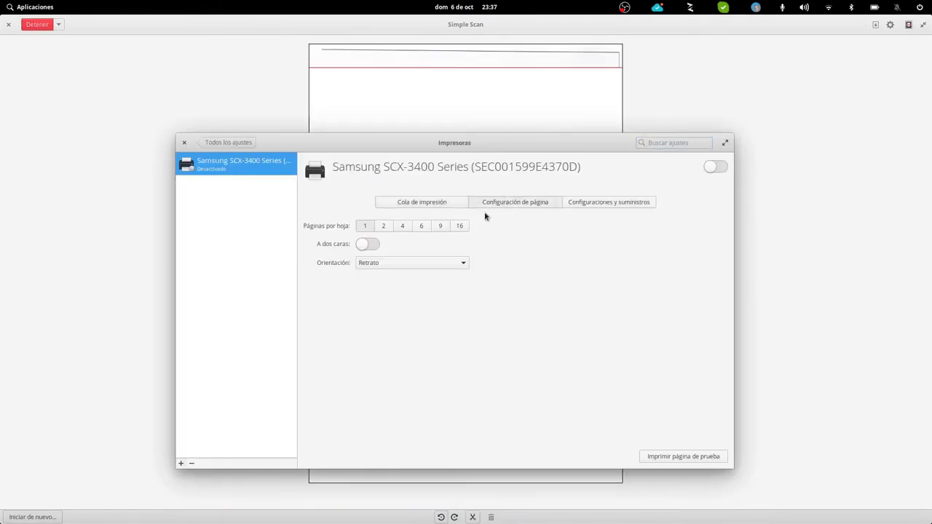
left_click(602, 205)
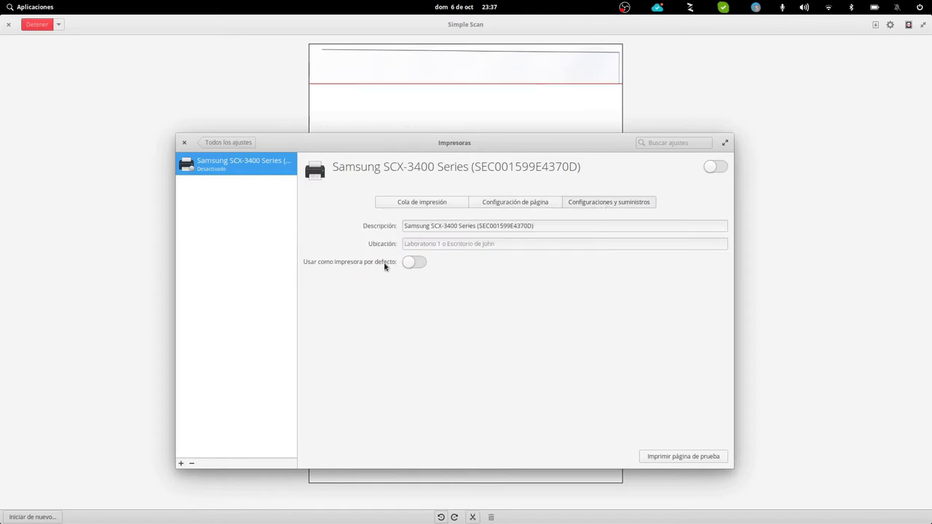
left_click(421, 263)
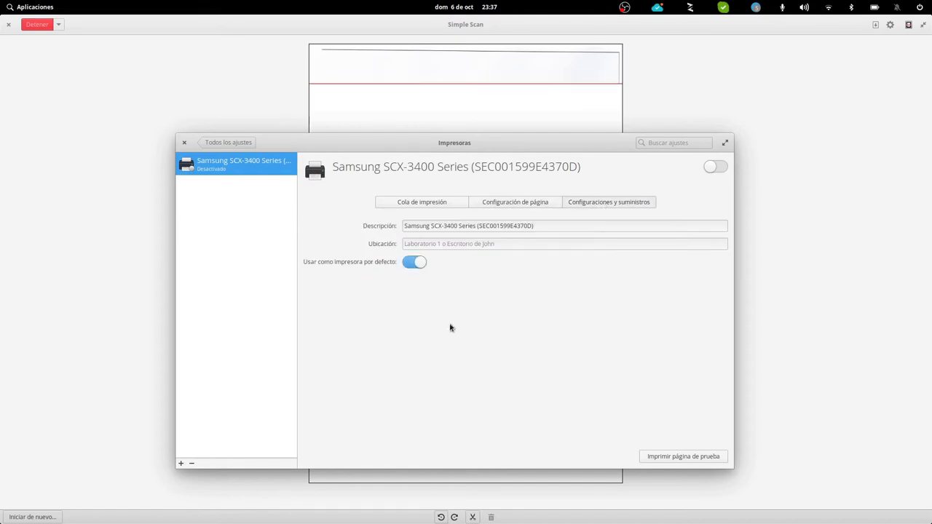
- Enable the Samsung SCX-3400 Series printer from its print queue page and close System Settings
left_click(510, 209)
left_click(388, 210)
left_click(711, 167)
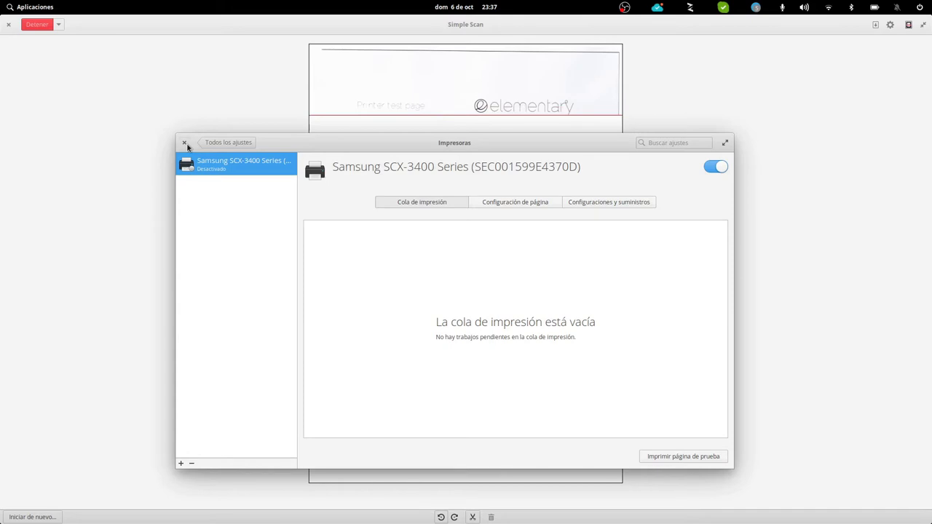
left_click(185, 143)
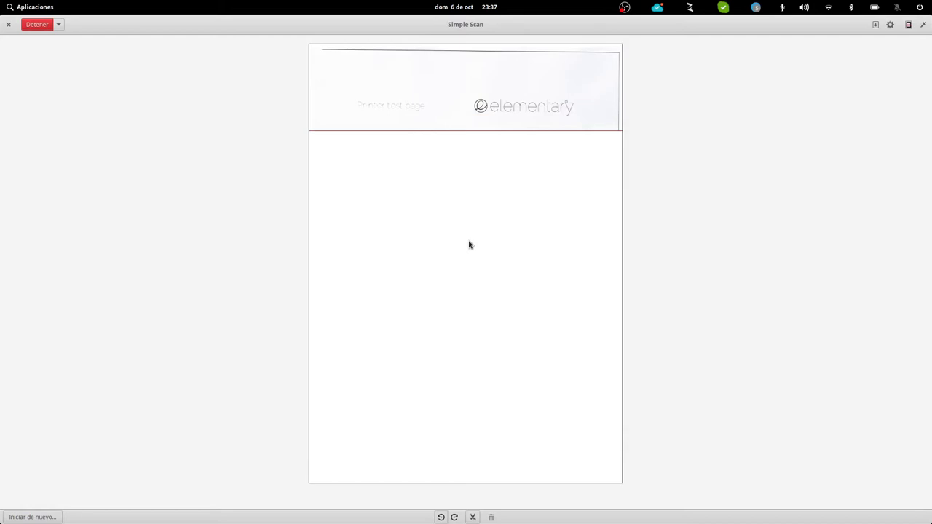
- Check the scanner preferences in Simple Scan, close them, and view the available page and text or photo scan modes
left_click(890, 25)
left_click(865, 78)
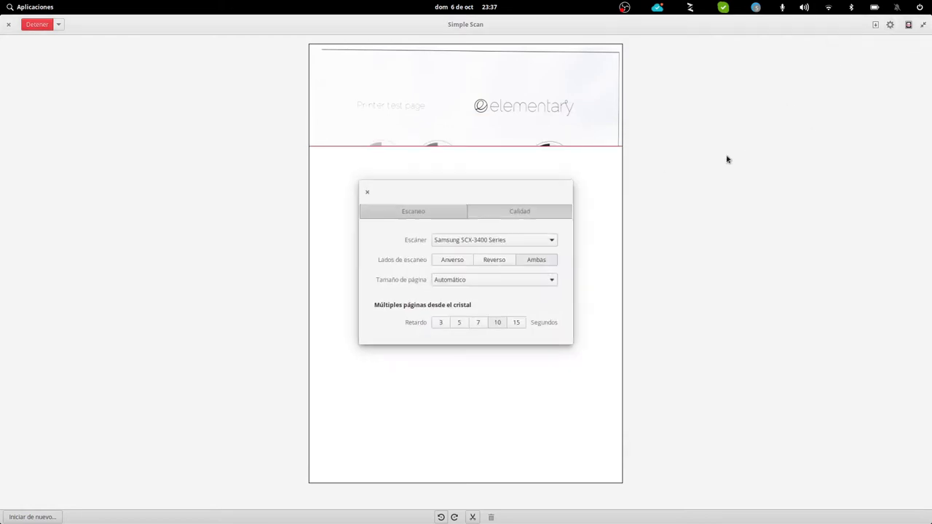
left_click(367, 193)
left_click(60, 25)
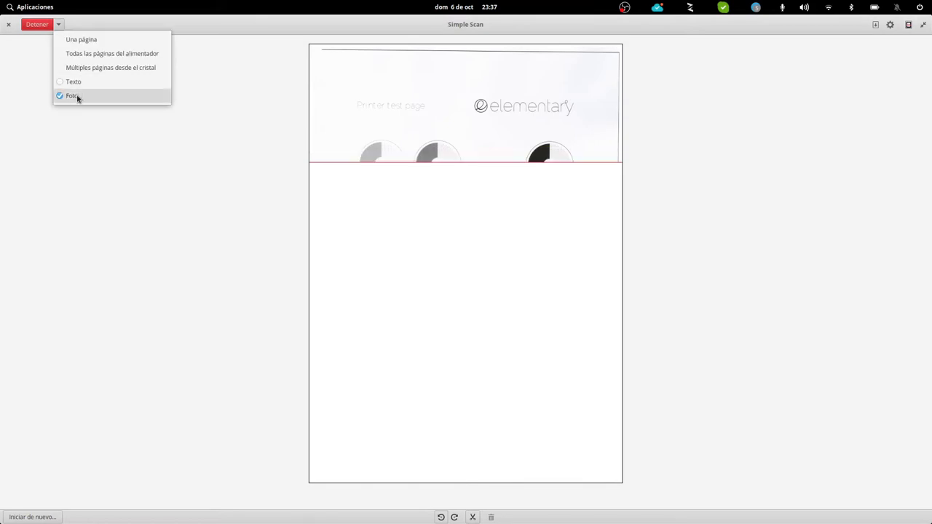
- Close the scan mode options and open the quality settings in the Simple Scan preferences
left_click(733, 125)
left_click(890, 25)
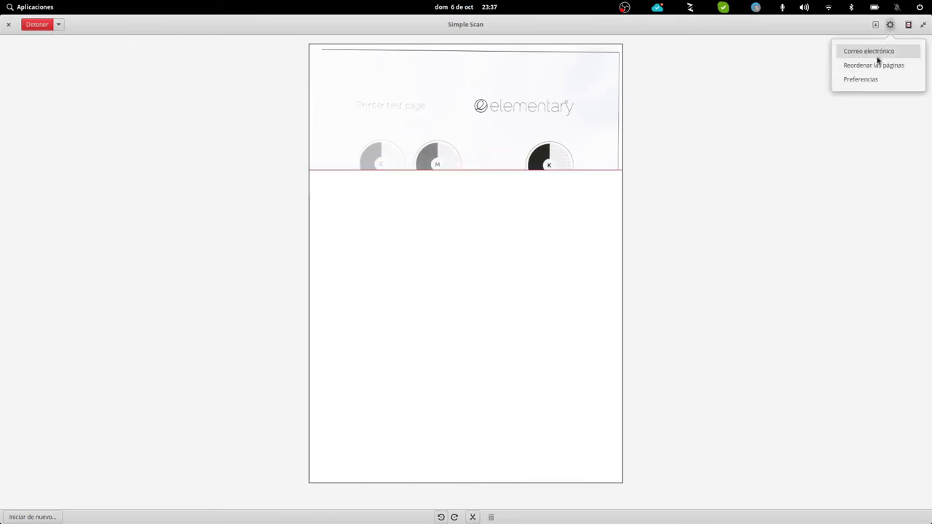
left_click(874, 80)
left_click(508, 217)
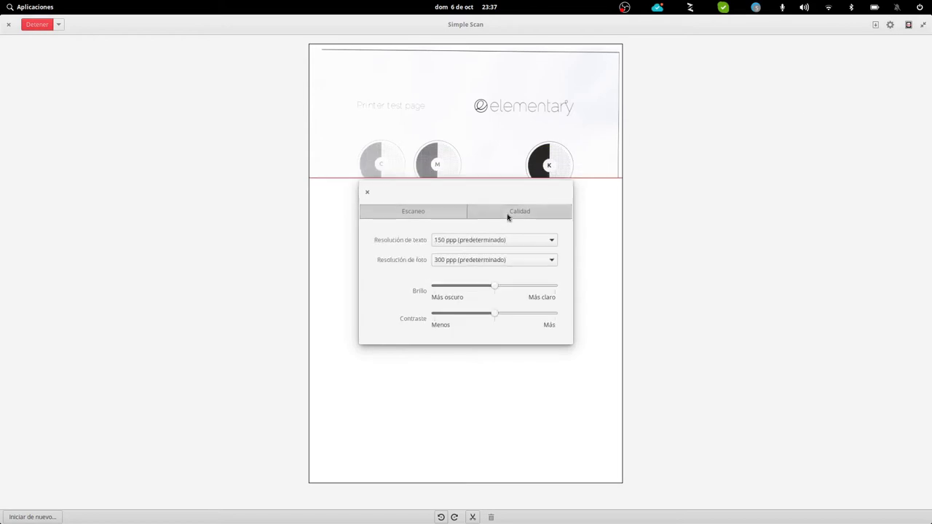
- Review the available text scanning resolutions, keeping the default 150 ppp selected
left_click(446, 245)
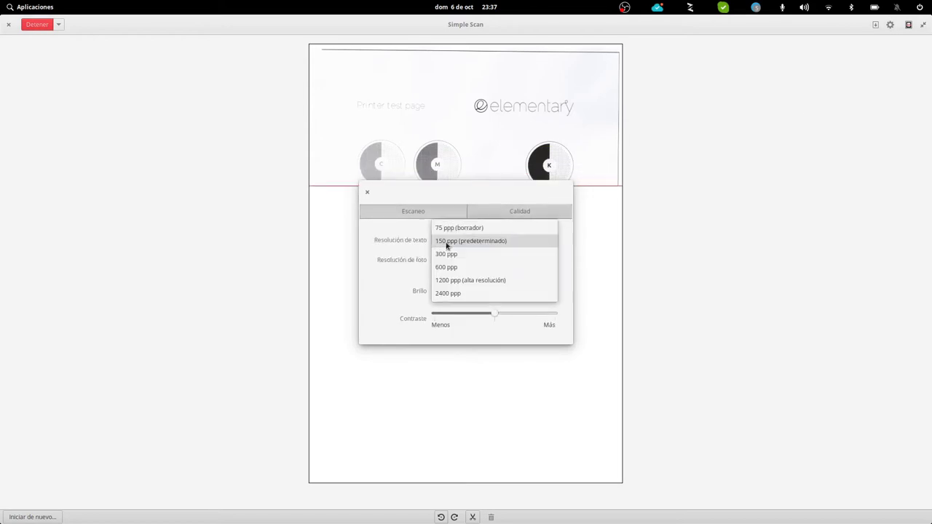
left_click(446, 245)
left_click(455, 247)
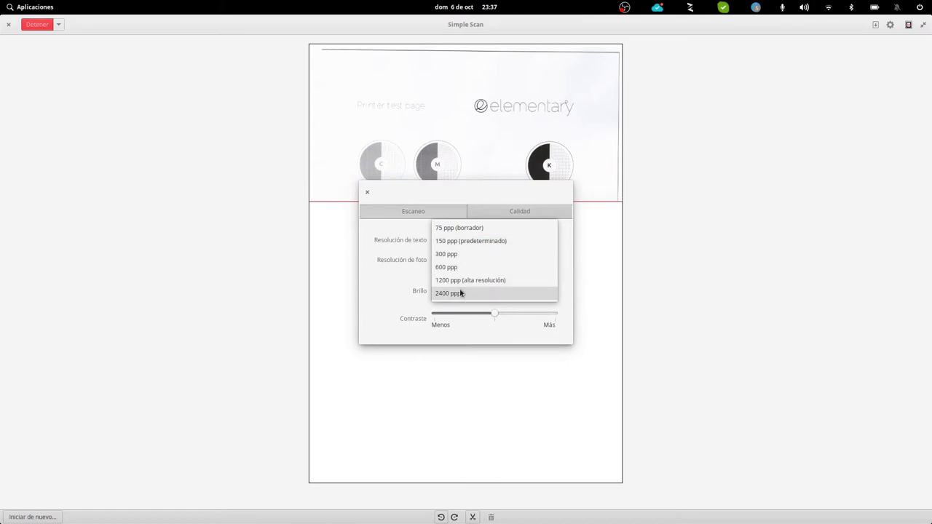
left_click(447, 241)
left_click(448, 244)
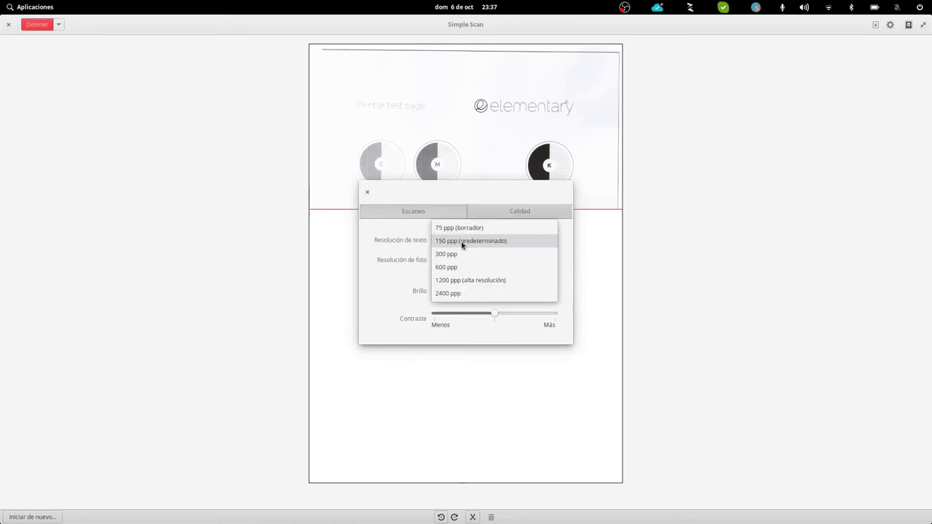
left_click(409, 244)
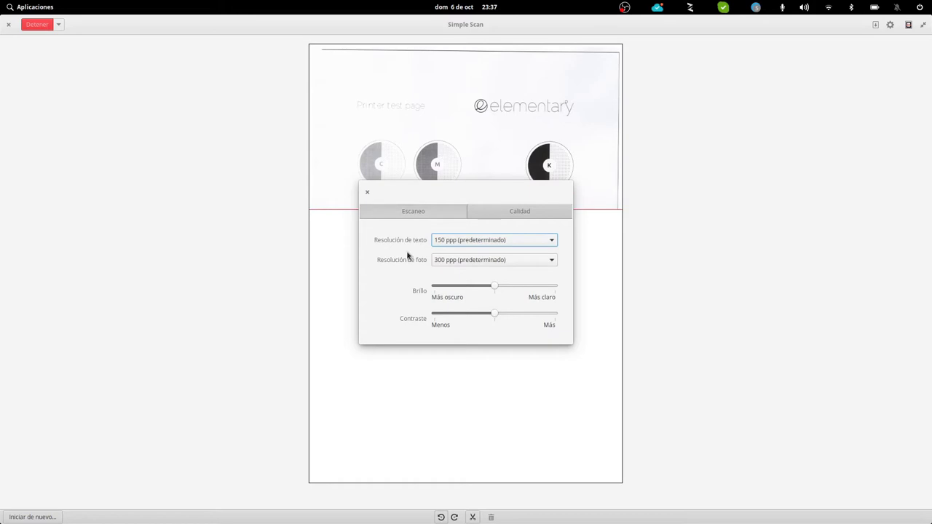
- Set the photo resolution to 600 ppp in the preferences and switch the scan mode to Texto
left_click(450, 262)
left_click(453, 274)
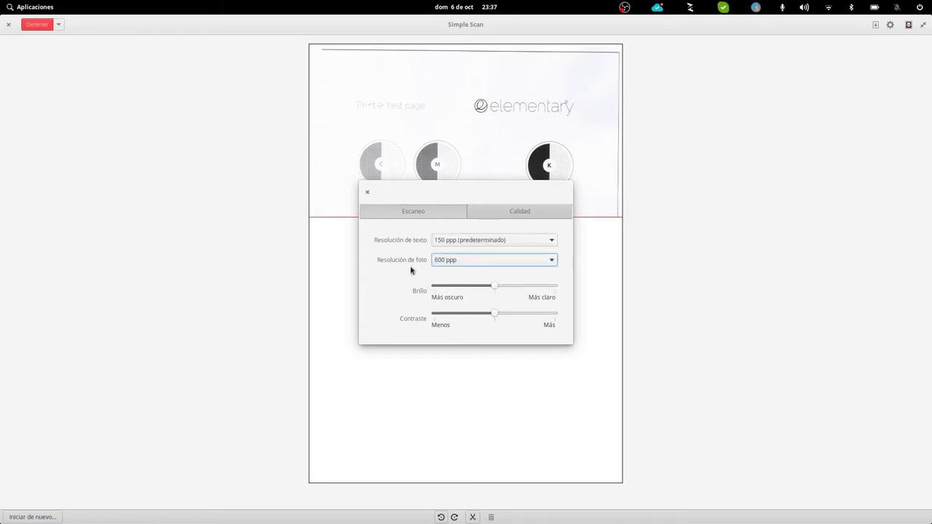
left_click(369, 192)
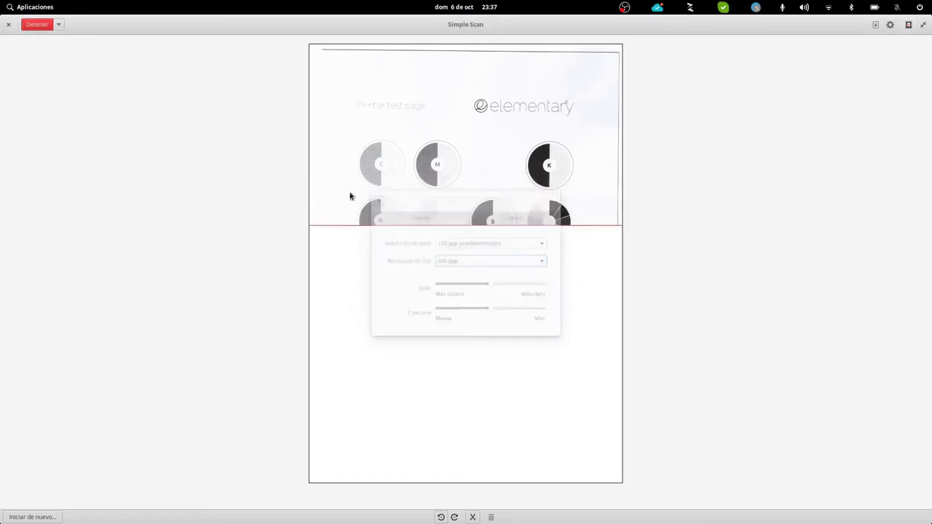
left_click(59, 24)
left_click(129, 80)
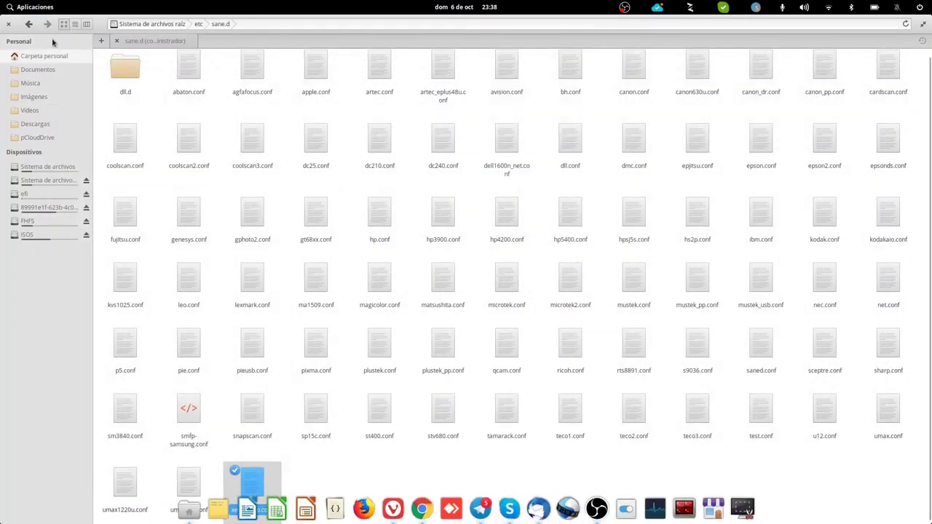
- Launch Simple Scan again from the applications list and start a new scan
left_click(44, 8)
left_click(290, 162)
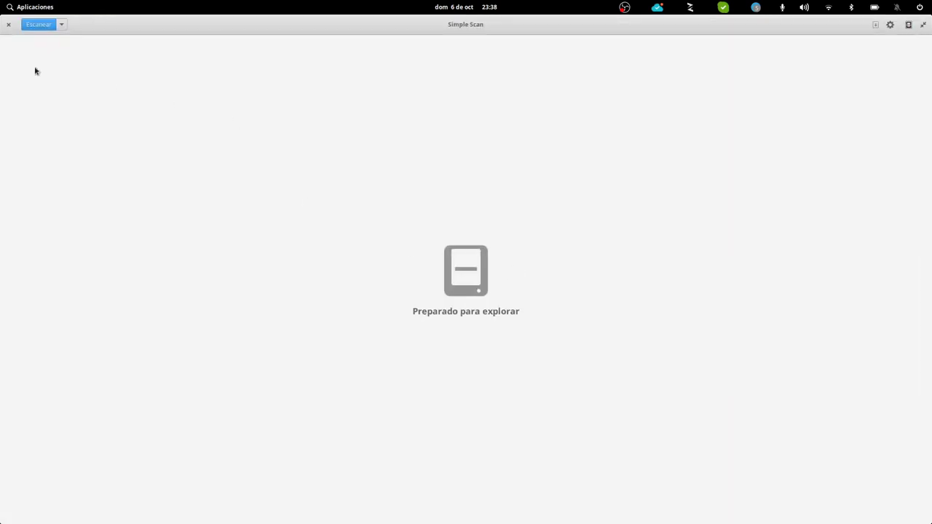
left_click(40, 25)
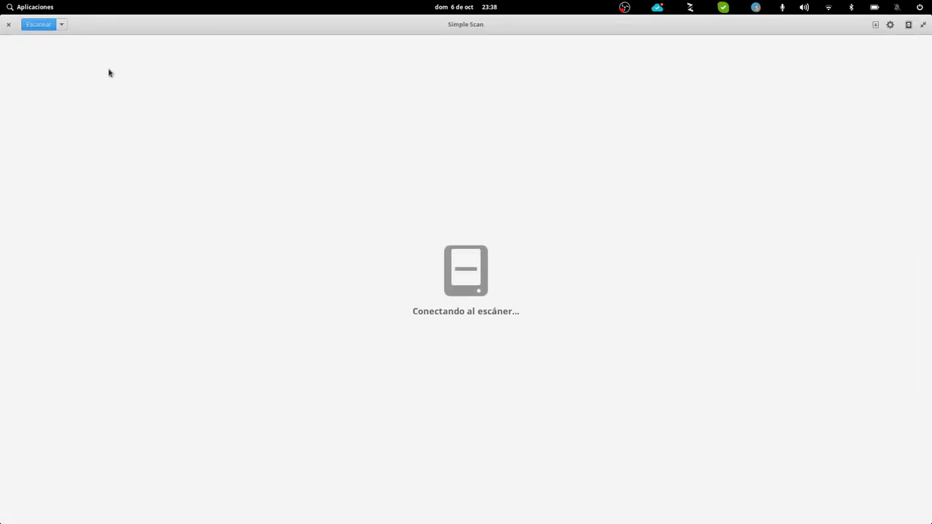
left_click(62, 25)
left_click(234, 22)
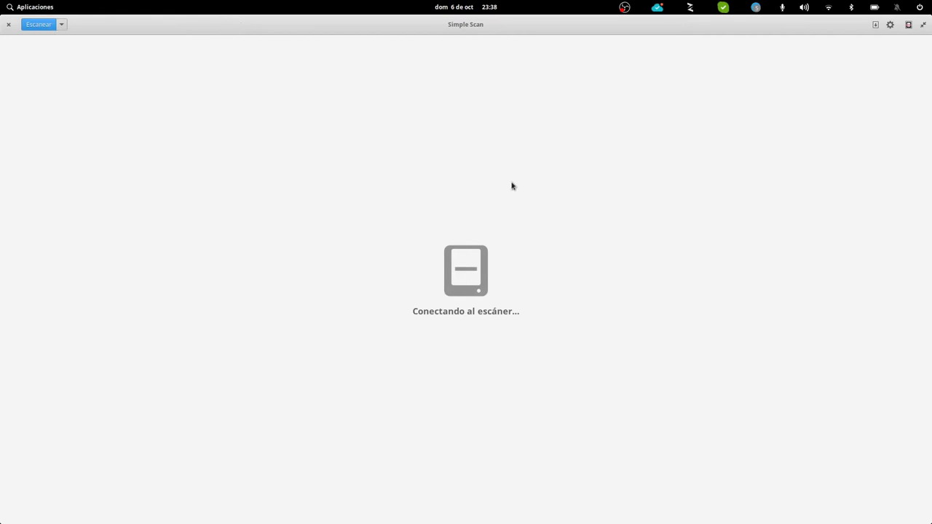